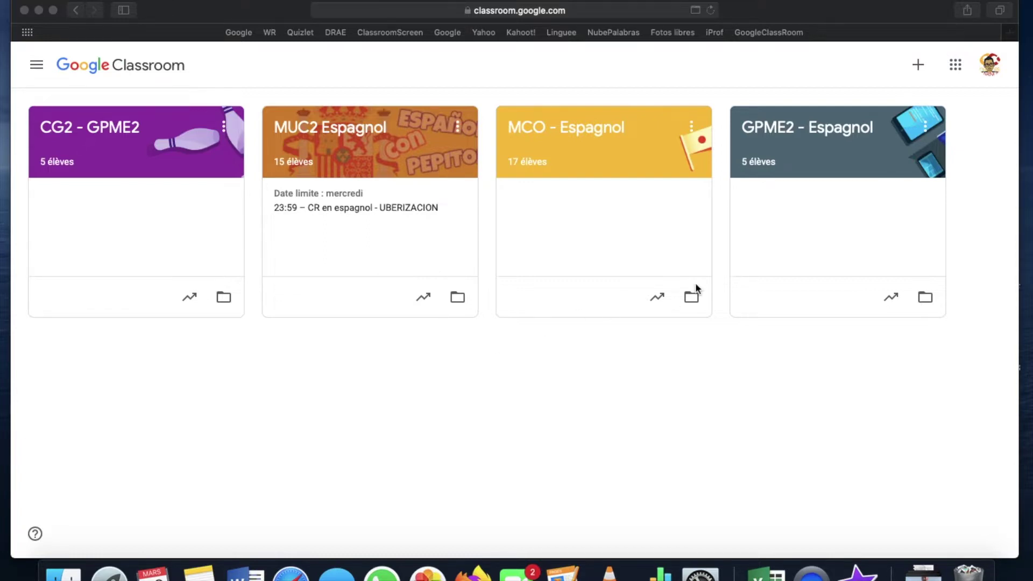
# From the Classroom home page, open the + menu offering to join or create a course.
pyautogui.click(920, 70)
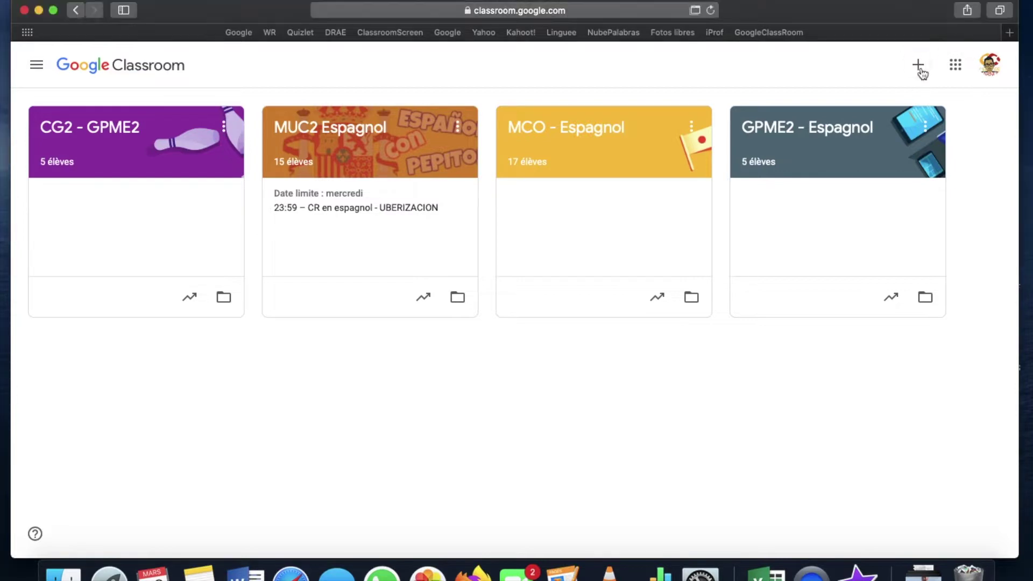
pyautogui.click(919, 66)
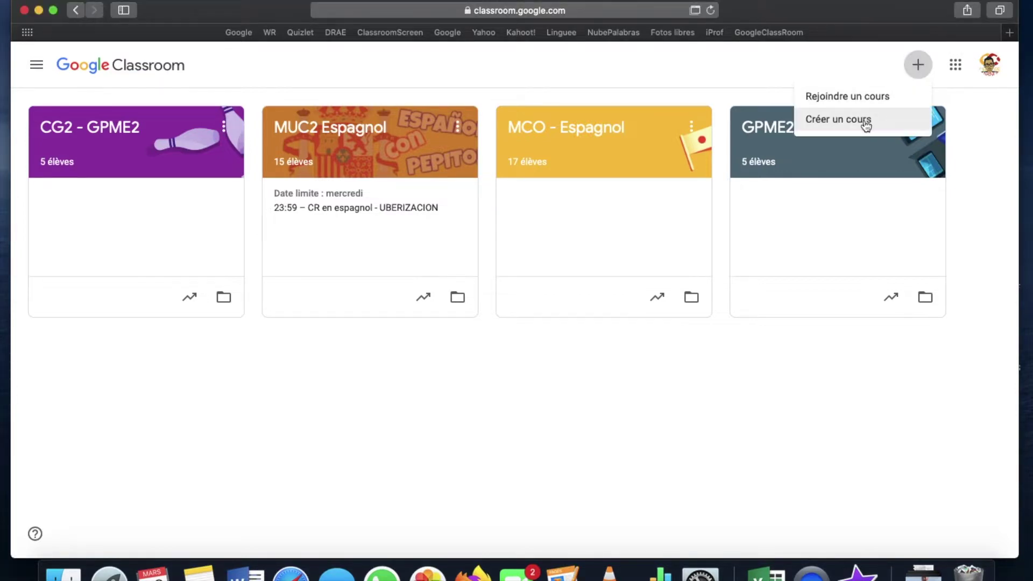
# Create a course named 'Classe de 6°A'.
pyautogui.click(866, 121)
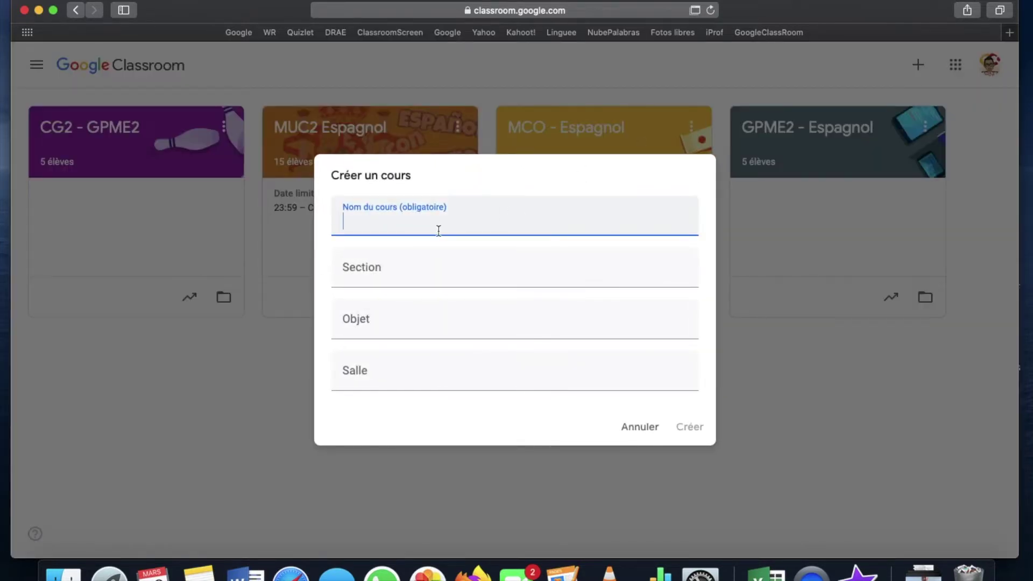
pyautogui.write('Classe de 6°A')
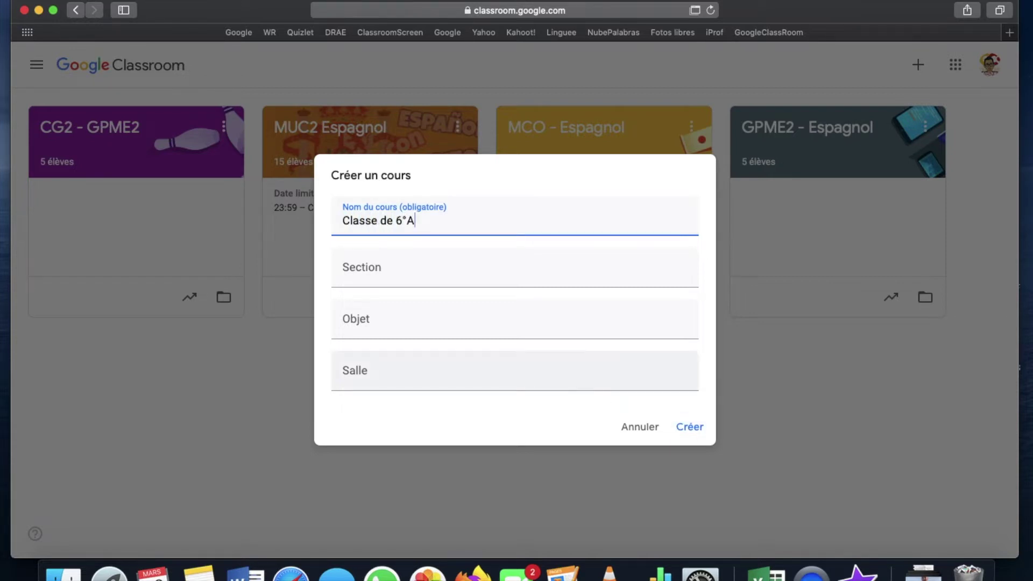
pyautogui.click(690, 425)
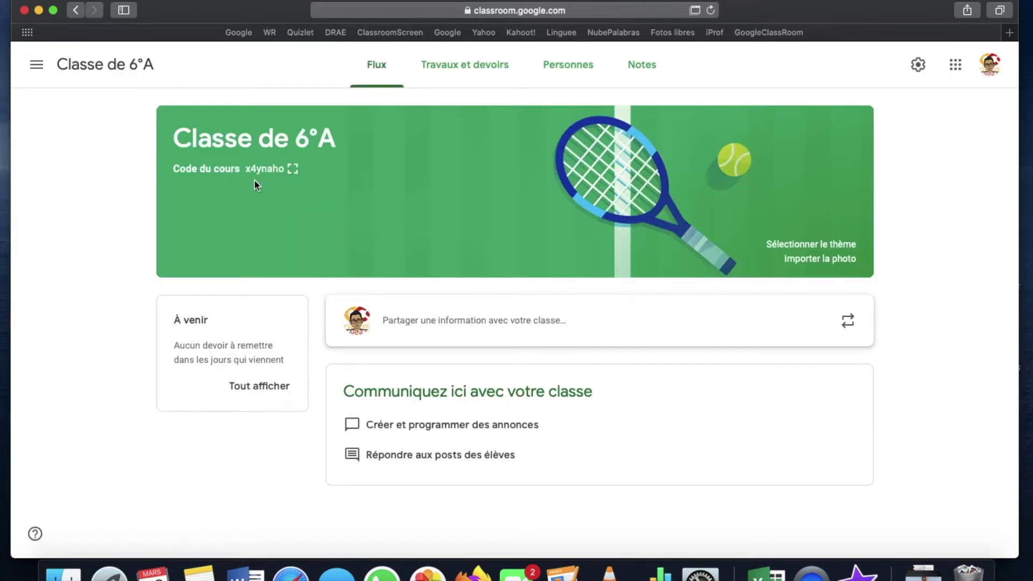
# Show the Personnes page of Classe de 6°A and select its course code.
pyautogui.click(570, 74)
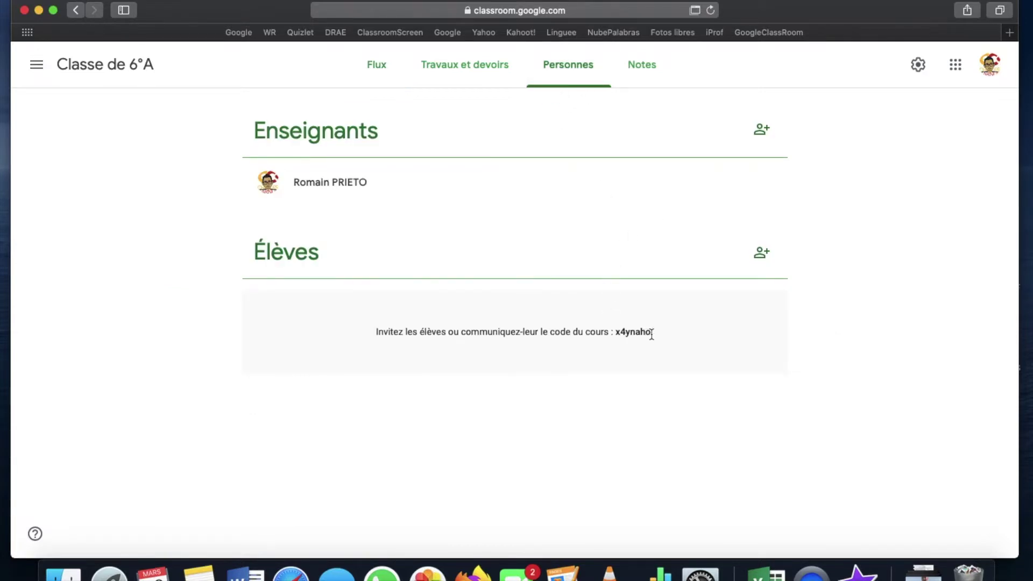
pyautogui.moveTo(652, 334); pyautogui.dragTo(617, 332)
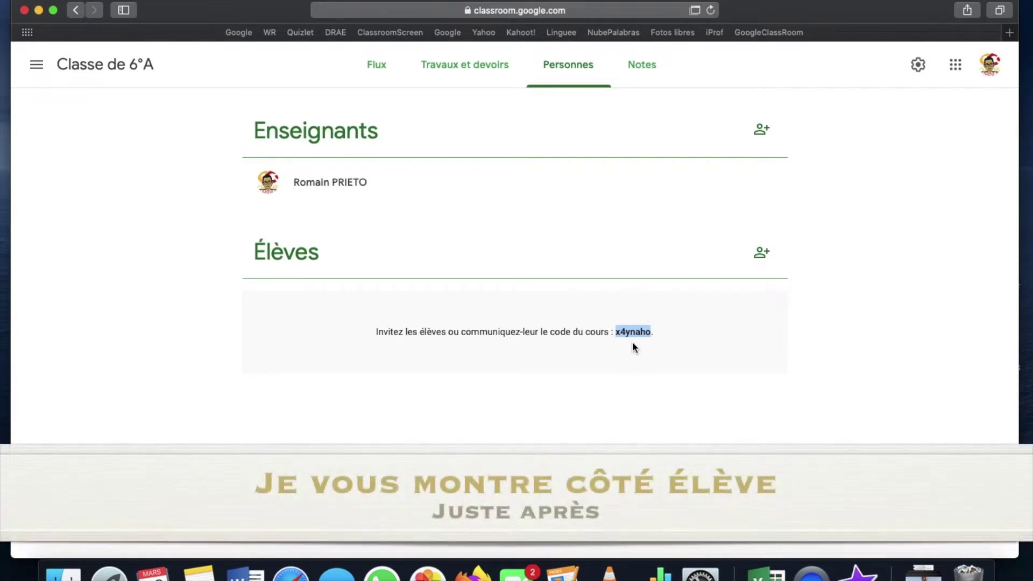
# Pick a suggested student e-mail in Inviter des élèves, then close the dialog without inviting.
pyautogui.click(761, 252)
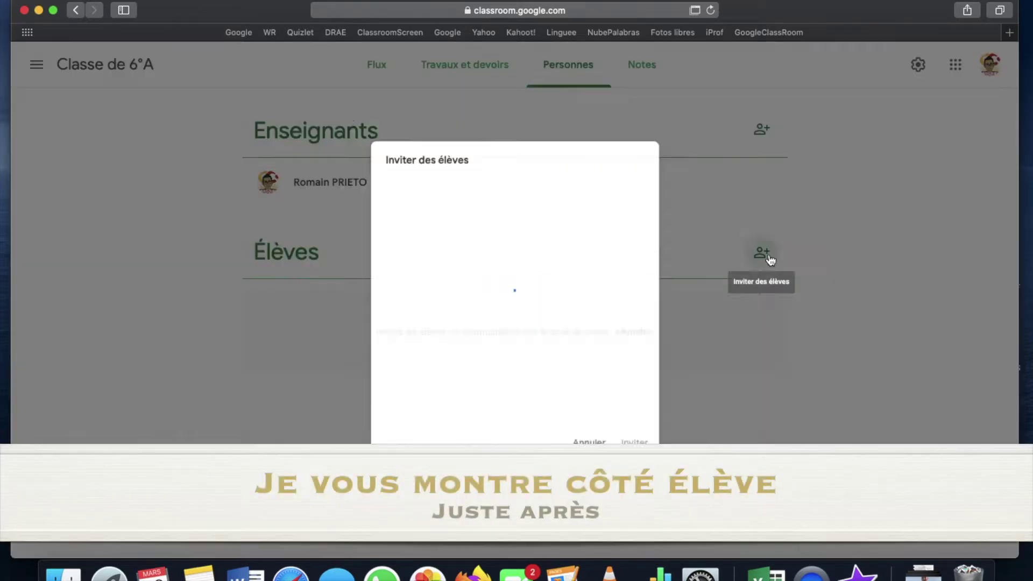
pyautogui.write('famo')
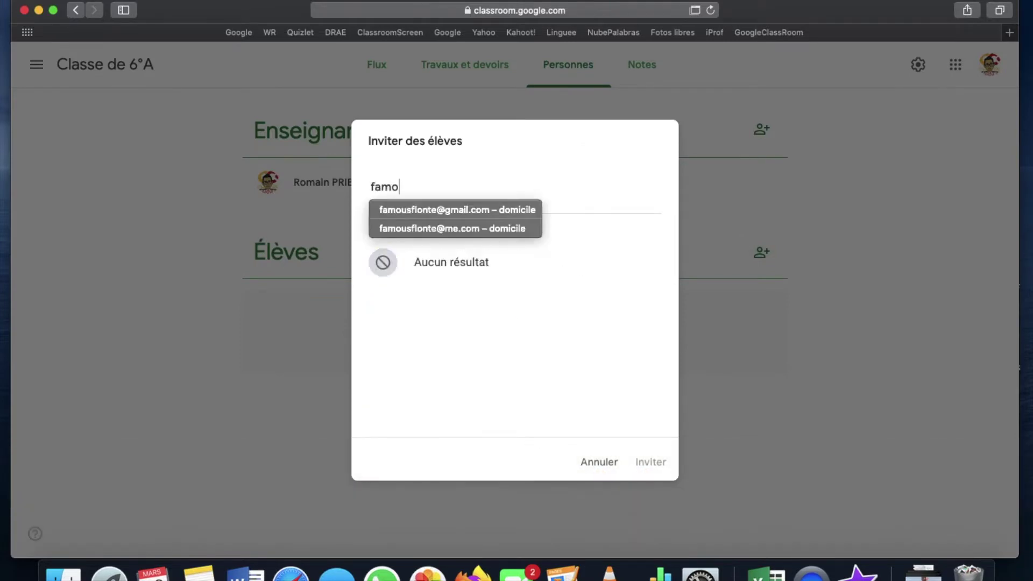
pyautogui.click(493, 214)
pyautogui.click(599, 462)
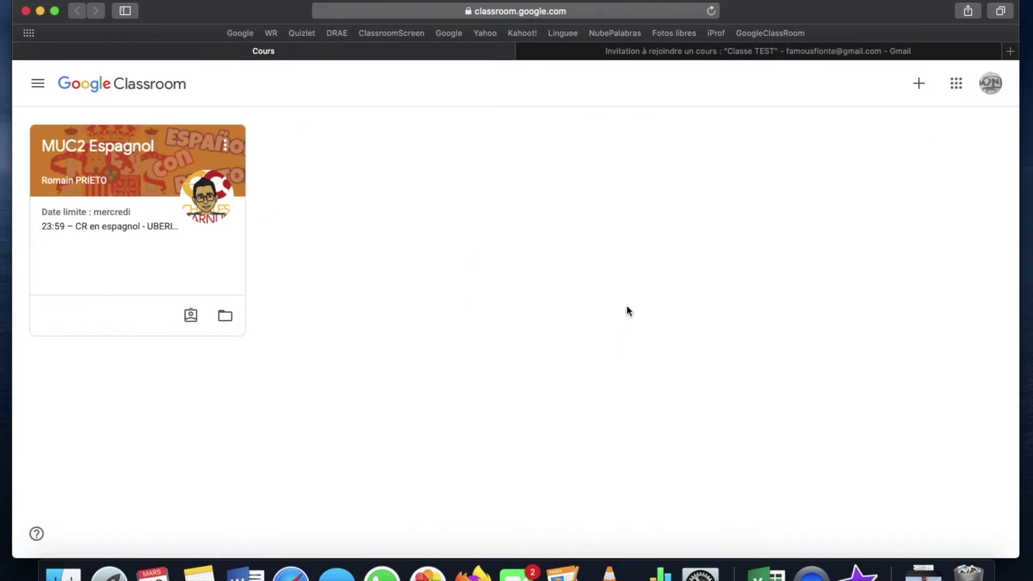
pyautogui.click(695, 56)
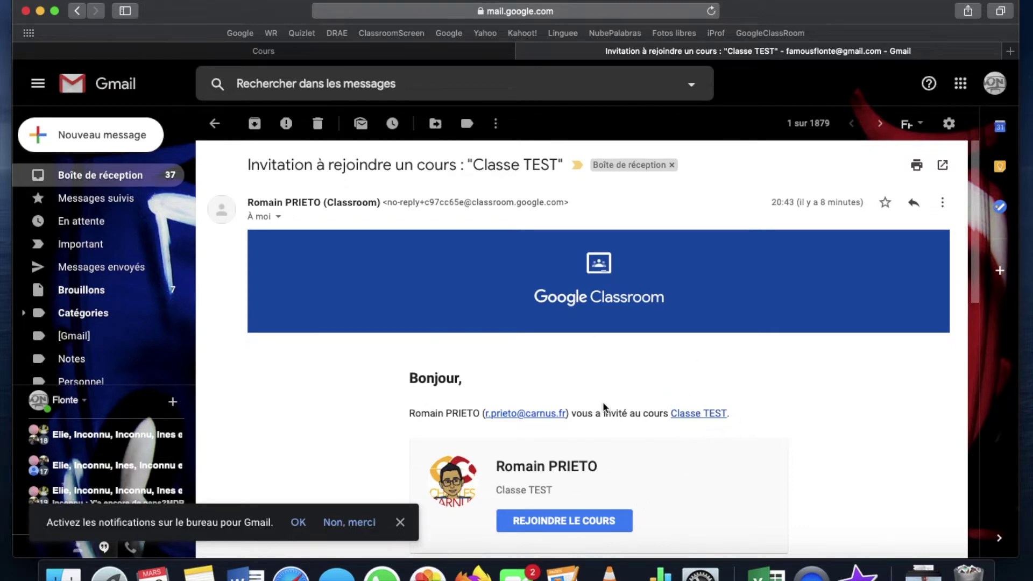
pyautogui.click(421, 61)
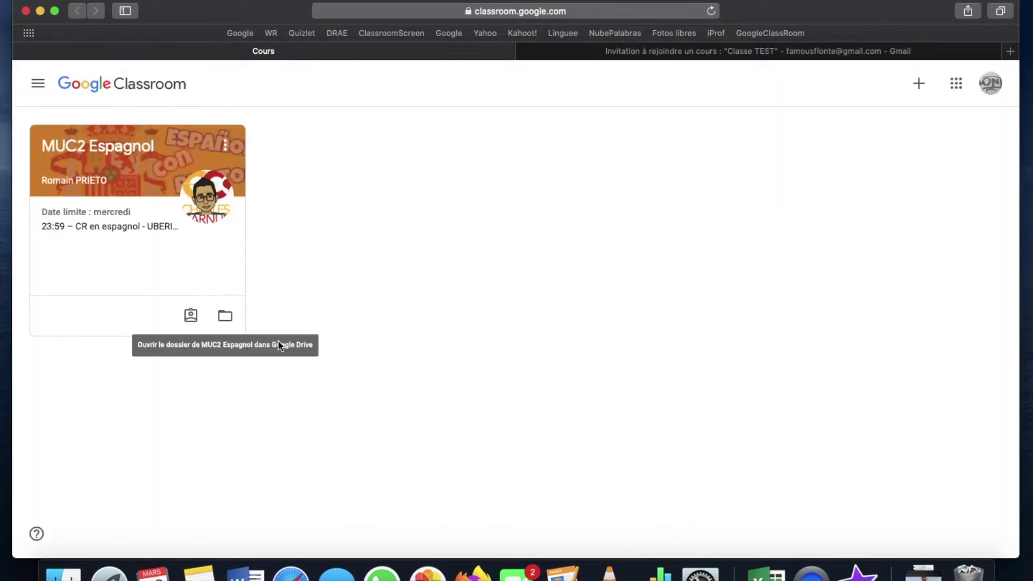
# Join the class as the student by pasting the course code, removing its leading space.
pyautogui.click(919, 85)
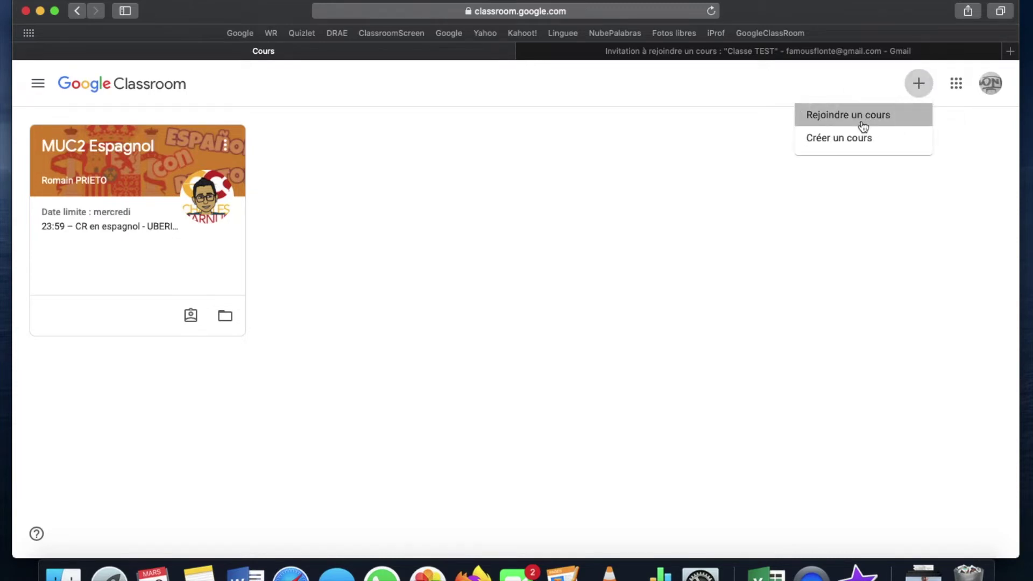
pyautogui.click(863, 126)
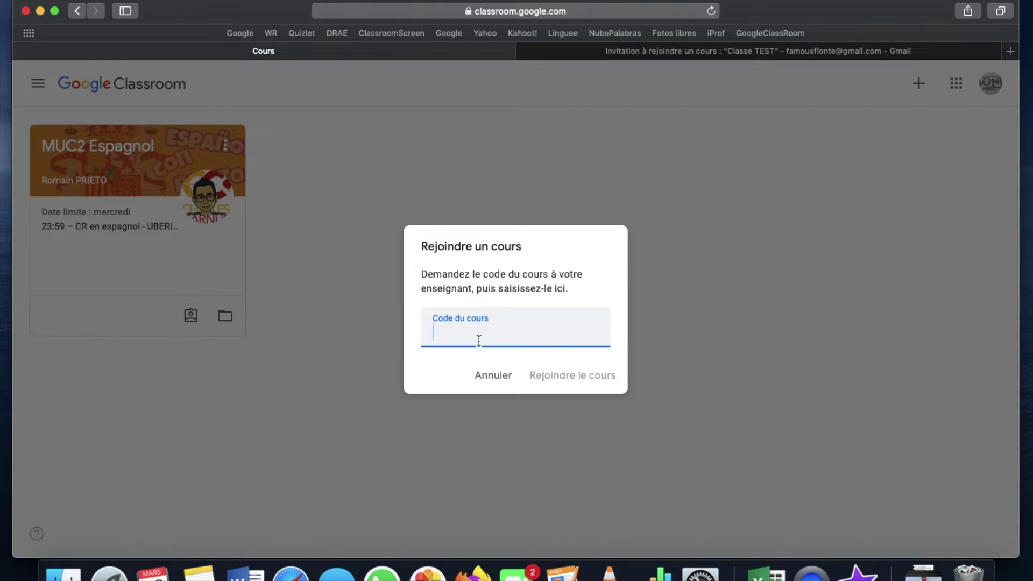
pyautogui.click(487, 383)
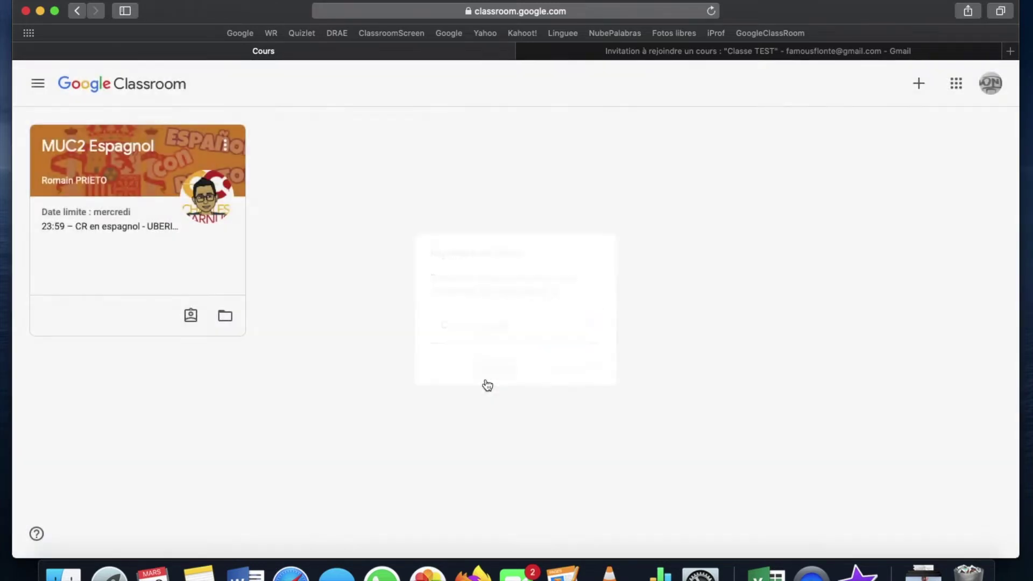
pyautogui.click(910, 89)
pyautogui.click(858, 126)
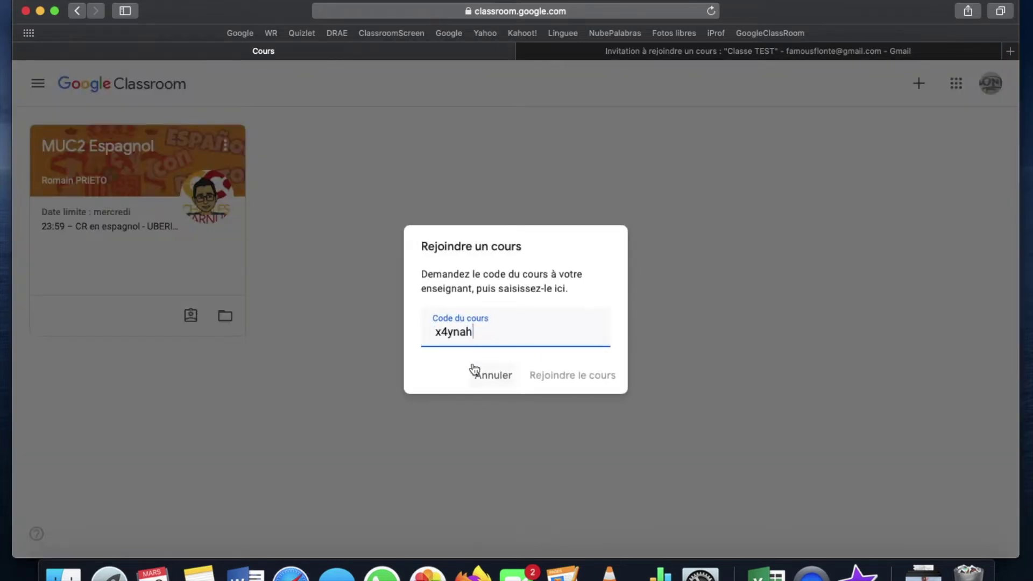
pyautogui.click(436, 332)
pyautogui.press('BackSpace')
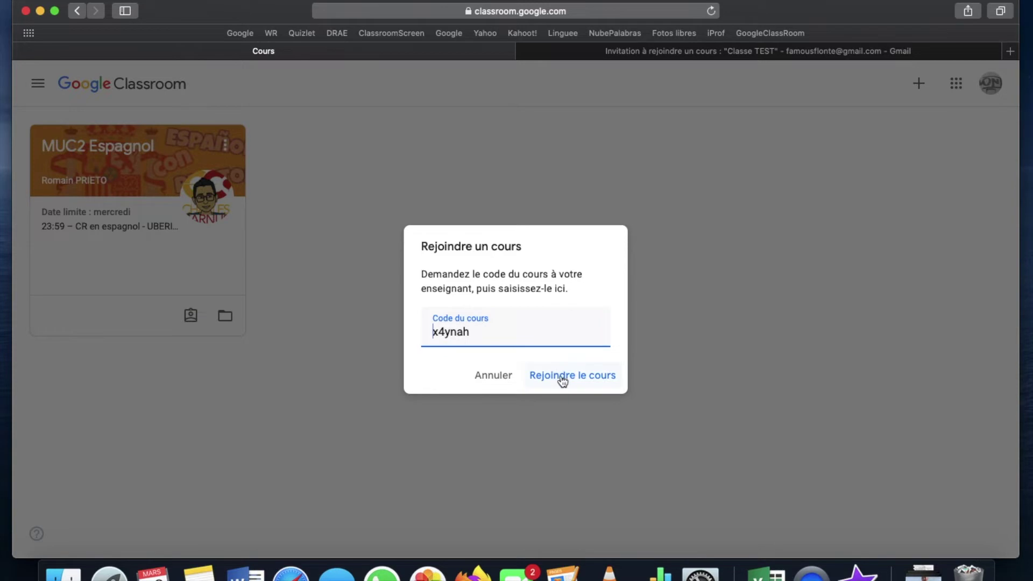
pyautogui.click(561, 375)
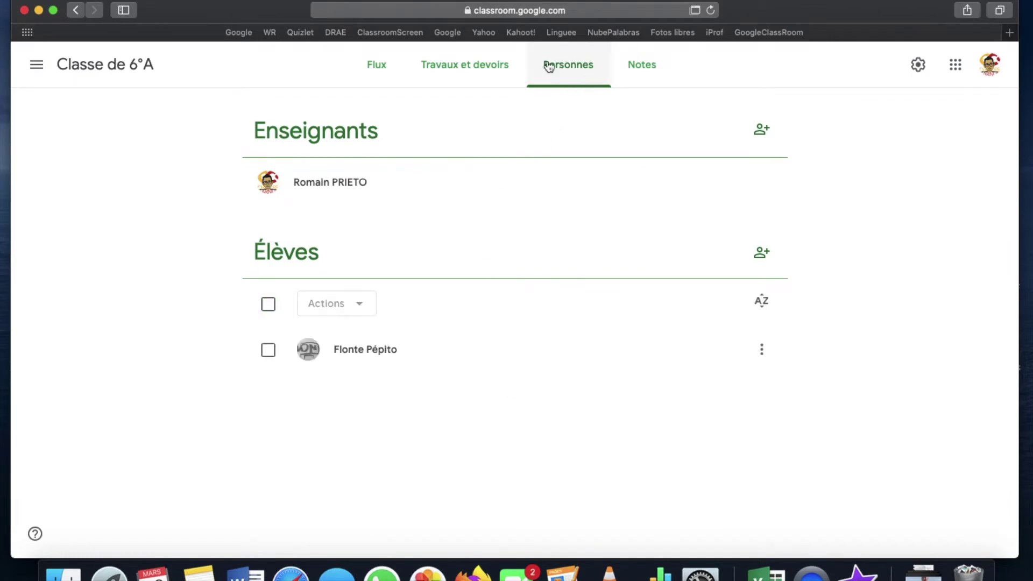
# Move from the Flux page to the Travaux et devoirs page of Classe de 6°A.
pyautogui.click(383, 70)
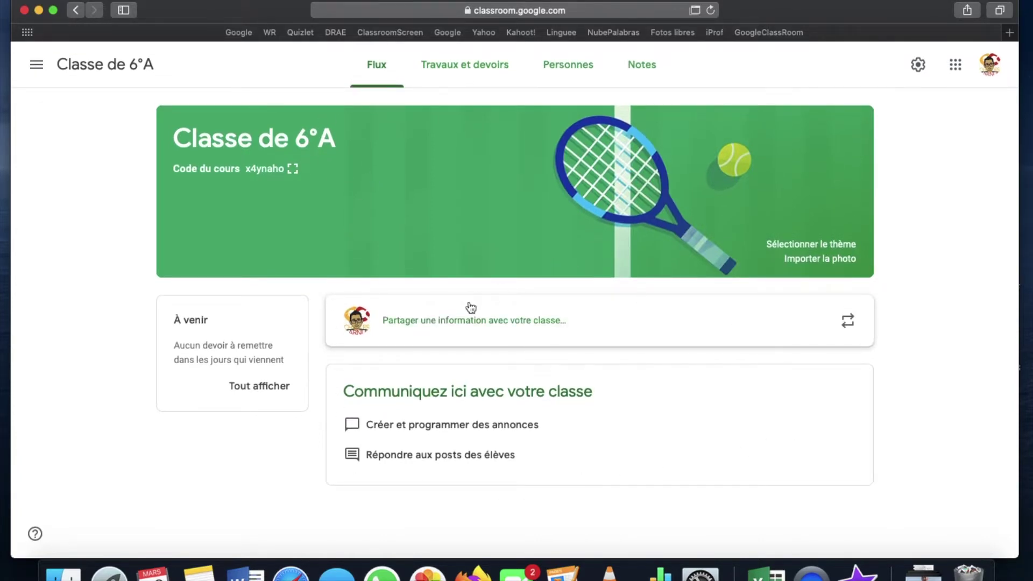
pyautogui.click(463, 70)
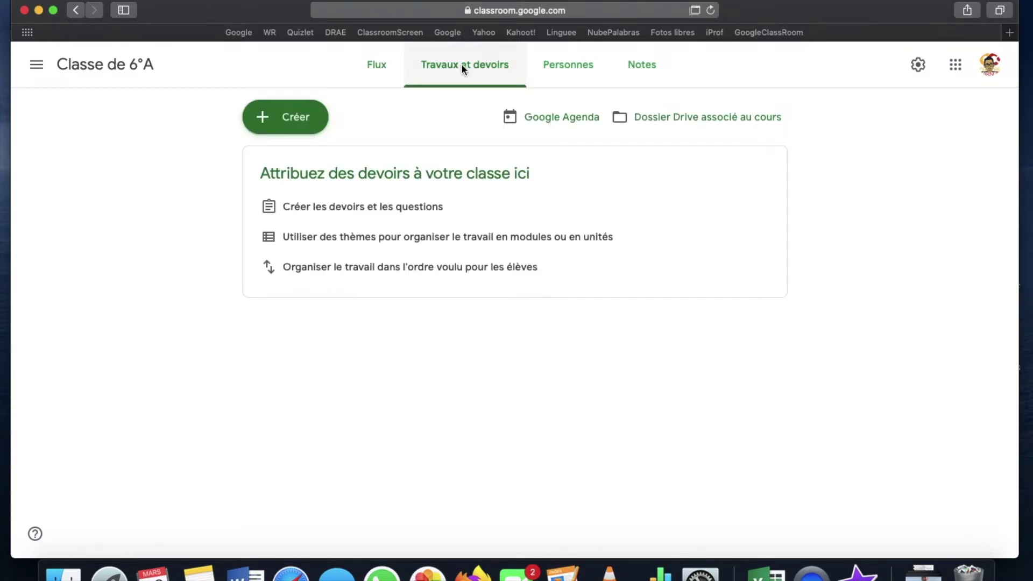
# Start a new assignment titled 'Deliveroo'.
pyautogui.click(315, 123)
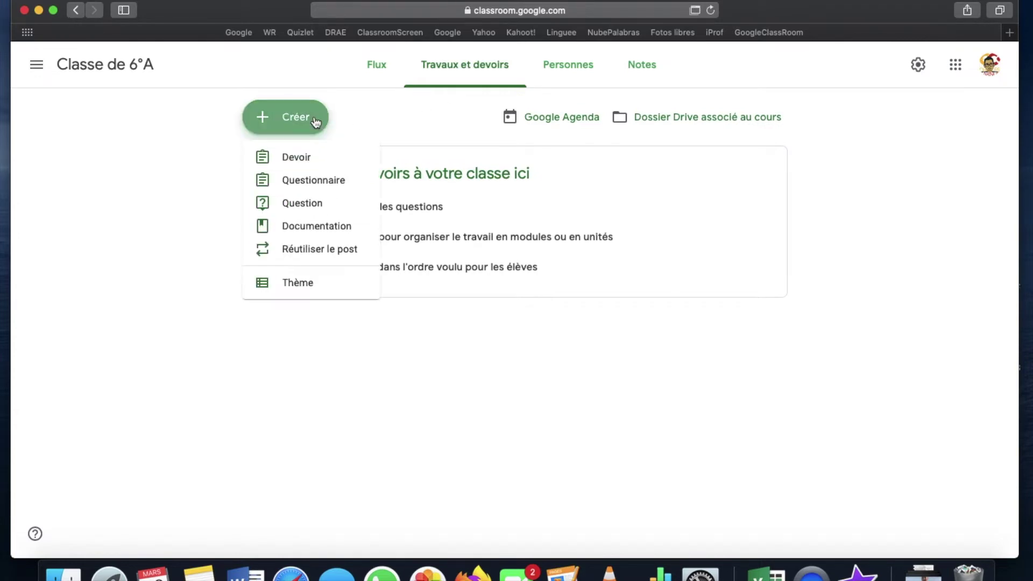
pyautogui.click(303, 160)
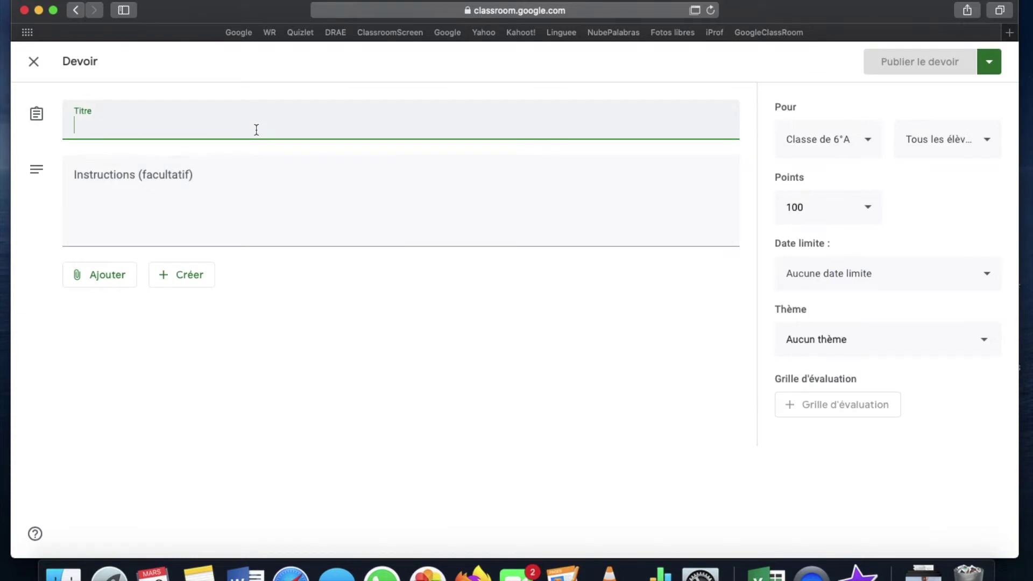
pyautogui.write('Delive')
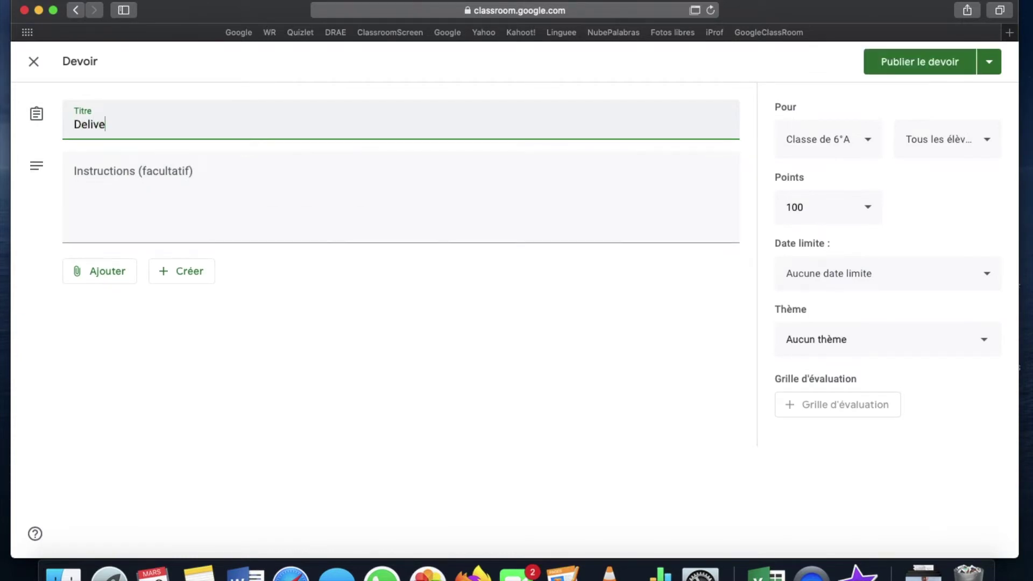
pyautogui.write('roo')
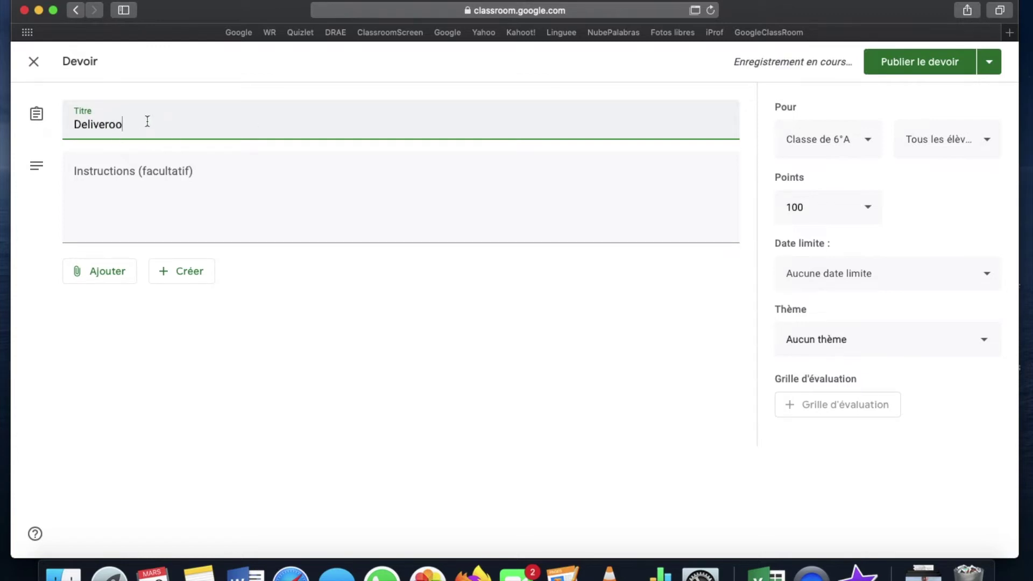
# Write the instructions '1/ Regardez la vidéo' and '2/ Faites-en un CR en 100 mots...'.
pyautogui.click(138, 168)
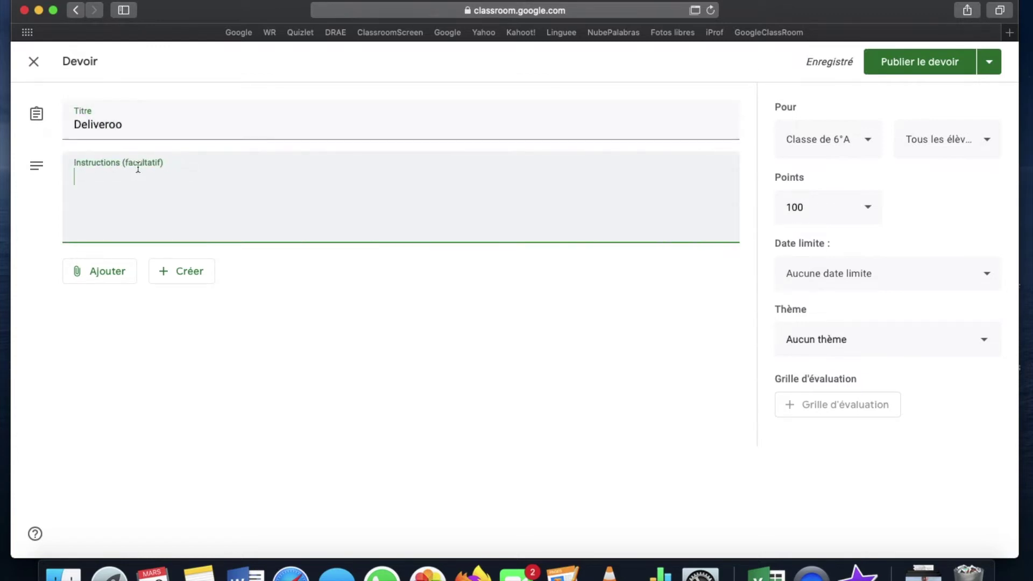
pyautogui.write('1/ Regardez la vidéo')
pyautogui.press('Return')
pyautogui.write('2/ fait')
pyautogui.press('BackSpace')
pyautogui.press('BackSpace')
pyautogui.press('BackSpace')
pyautogui.press('BackSpace')
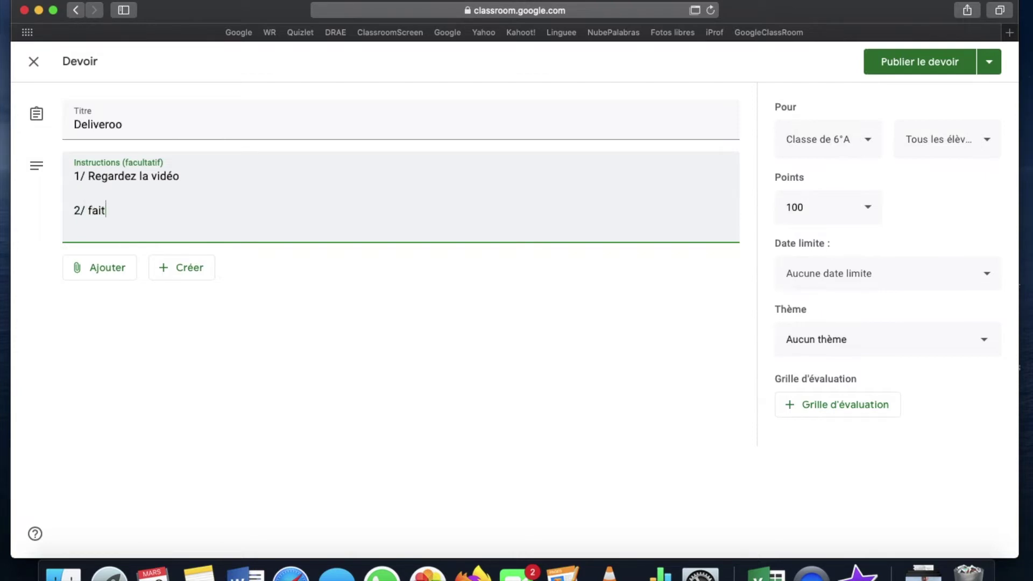
pyautogui.write('Faites es')
pyautogui.press('BackSpace')
pyautogui.press('BackSpace')
pyautogui.press('BackSpace')
pyautogui.write('-en un CR en 100 ots')
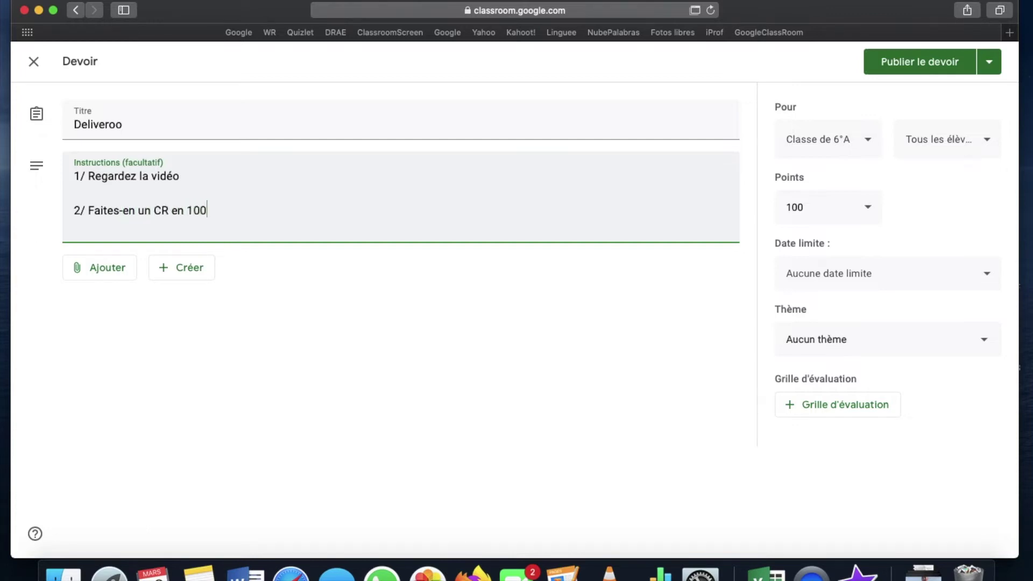
pyautogui.press('BackSpace')
pyautogui.press('BackSpace')
pyautogui.press('BackSpace')
pyautogui.write('mots...')
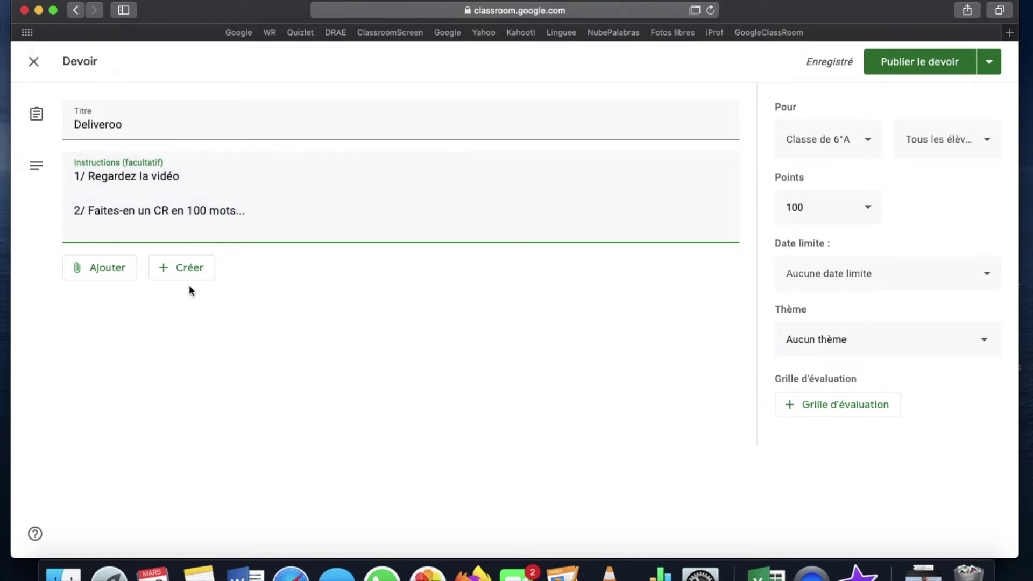
pyautogui.click(111, 279)
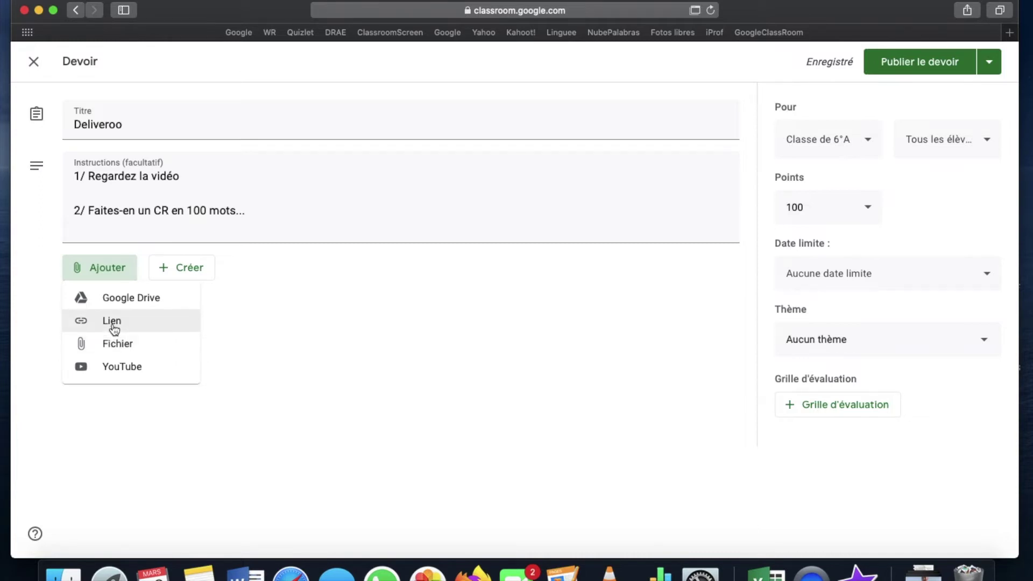
# Attach the Deliveroo YouTube video 'No estamos asegurados bajo ninguna condición' via its pasted URL.
pyautogui.click(111, 367)
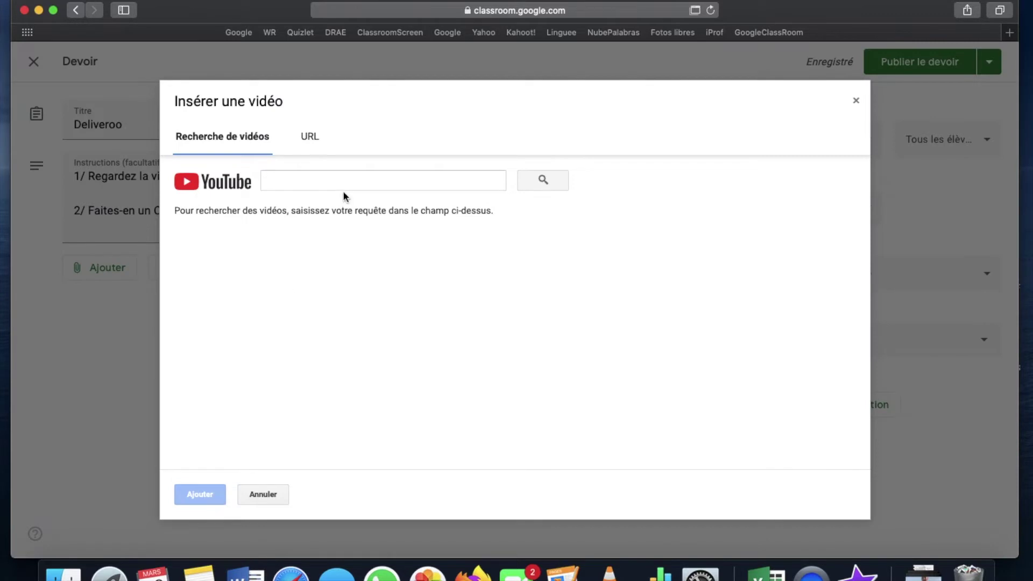
pyautogui.click(348, 182)
pyautogui.press('super+a')
pyautogui.press('BackSpace')
pyautogui.write('https://www.youtube.com/watch?v=Yal-9s-PVps')
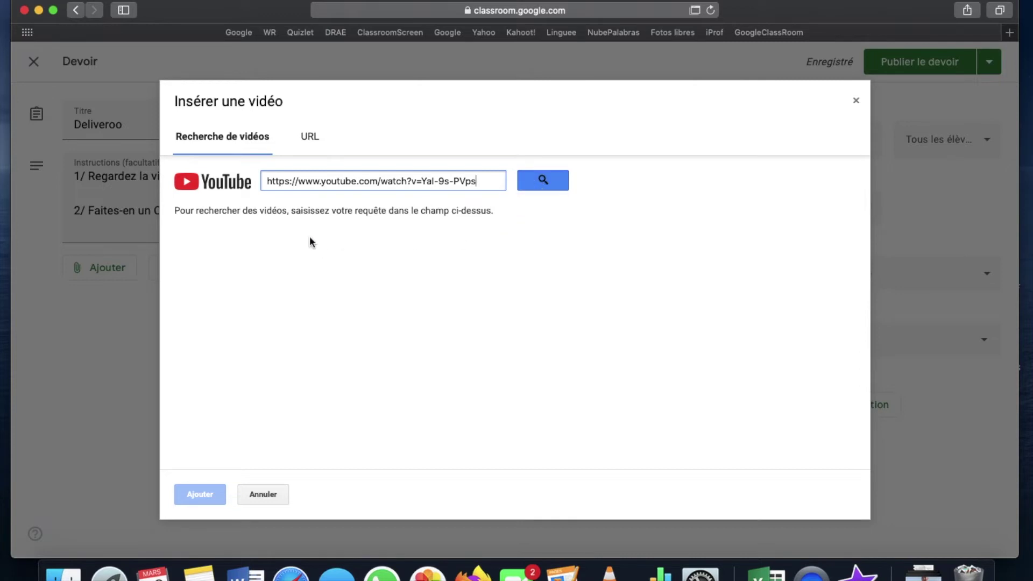
pyautogui.click(555, 183)
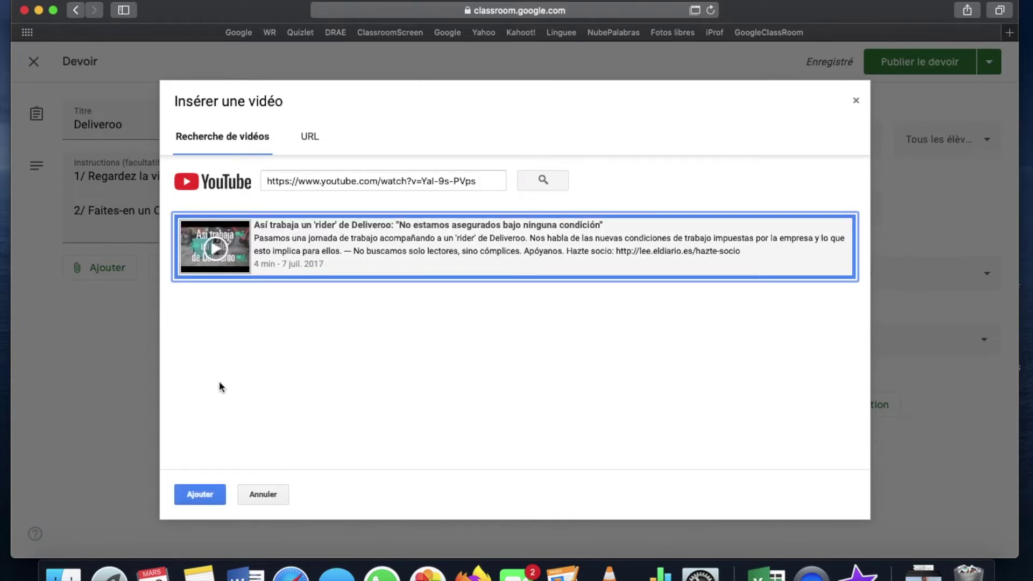
pyautogui.click(200, 495)
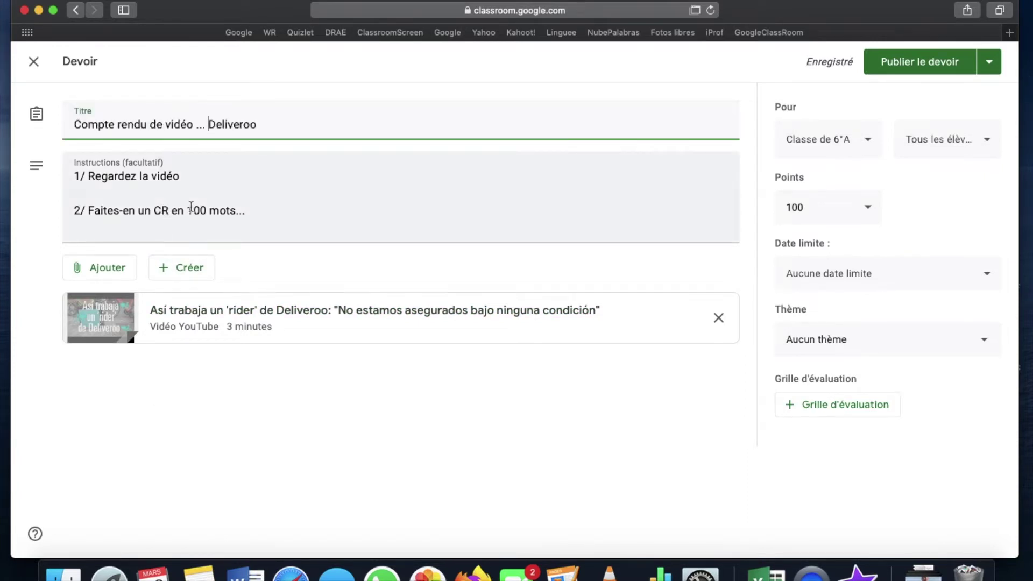
pyautogui.click(186, 268)
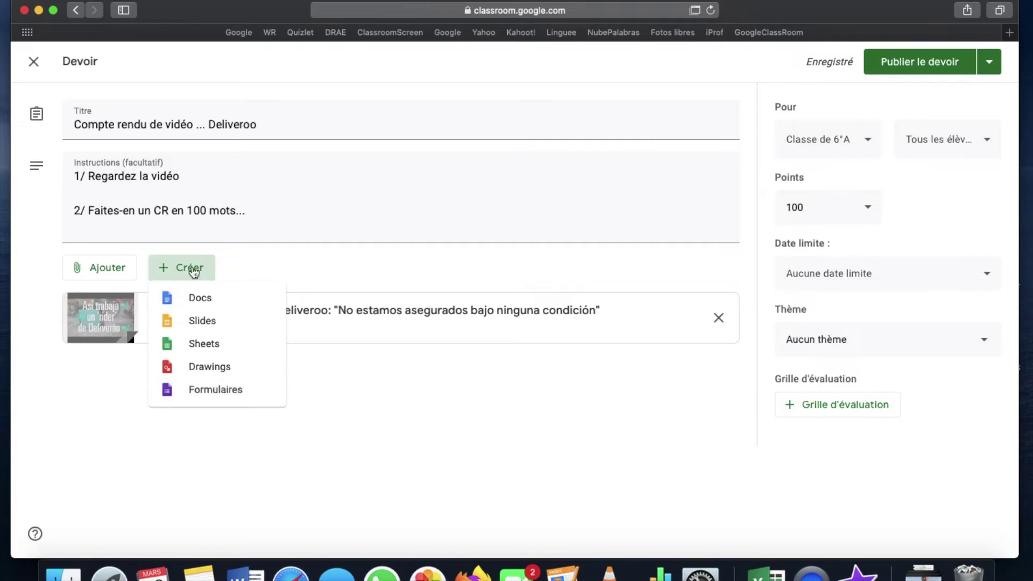
# Attach a blank Google Doc set to 'Faire une copie par élève' and open it.
pyautogui.click(186, 299)
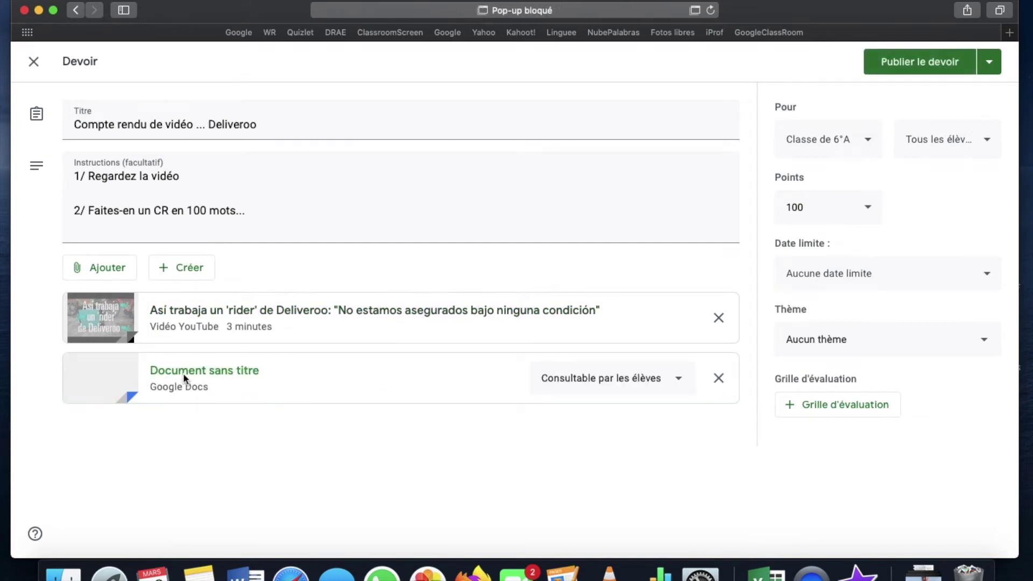
pyautogui.click(644, 377)
pyautogui.click(620, 462)
pyautogui.click(229, 375)
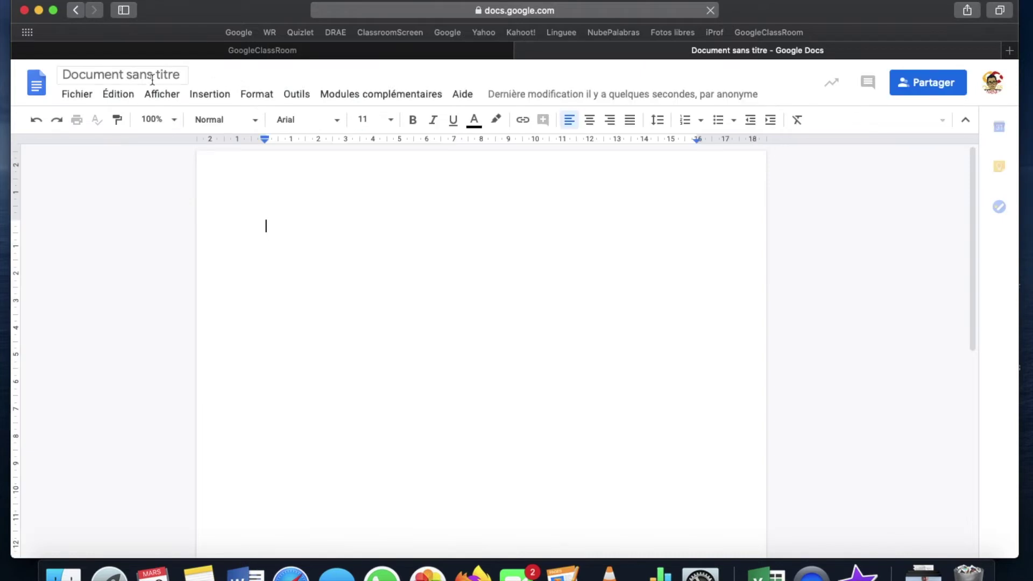
# Title the document 'Copte rendu vidéo' and begin the body prompt 'Rédige…'.
pyautogui.click(155, 76)
pyautogui.press('super+a')
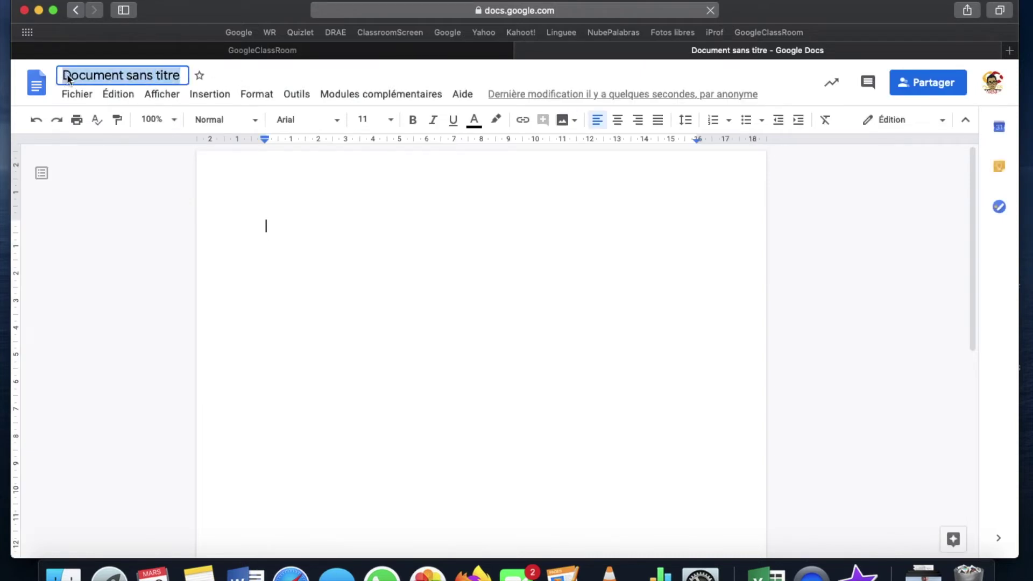
pyautogui.write('Cop')
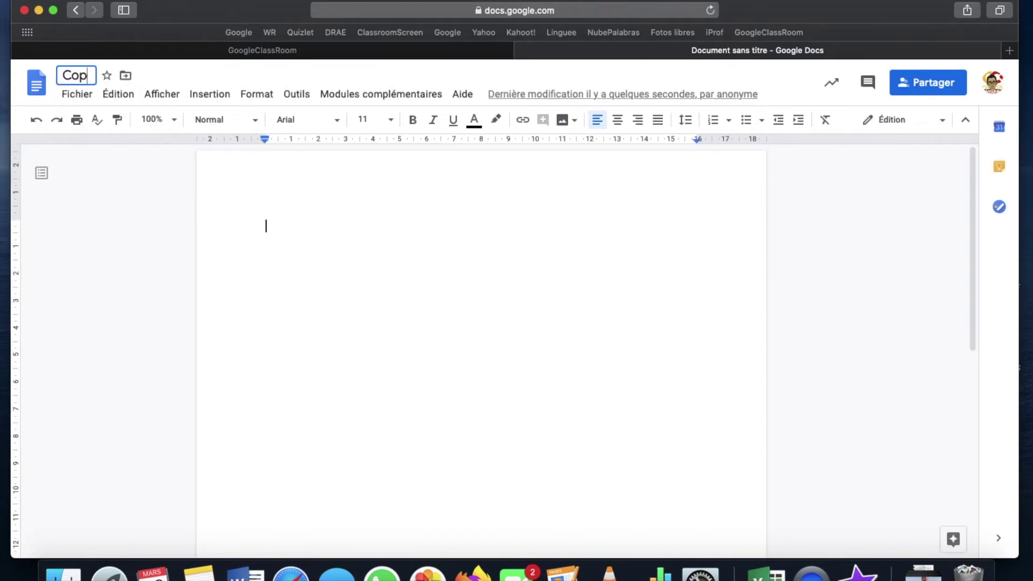
pyautogui.write('te ren')
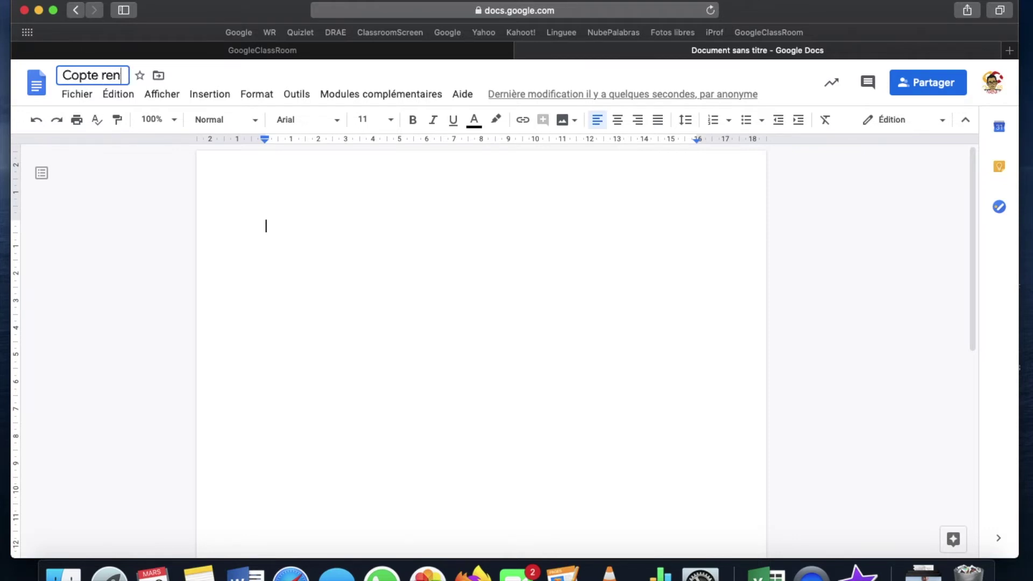
pyautogui.write('du vidéo')
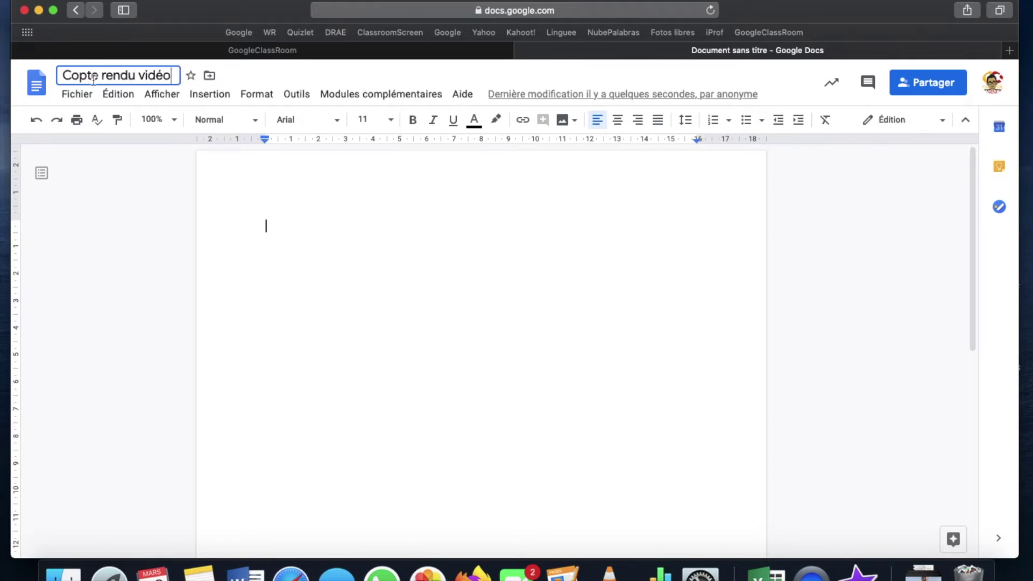
pyautogui.click(343, 222)
pyautogui.write('T')
pyautogui.press('BackSpace')
pyautogui.write('Rédigez ici votre CR')
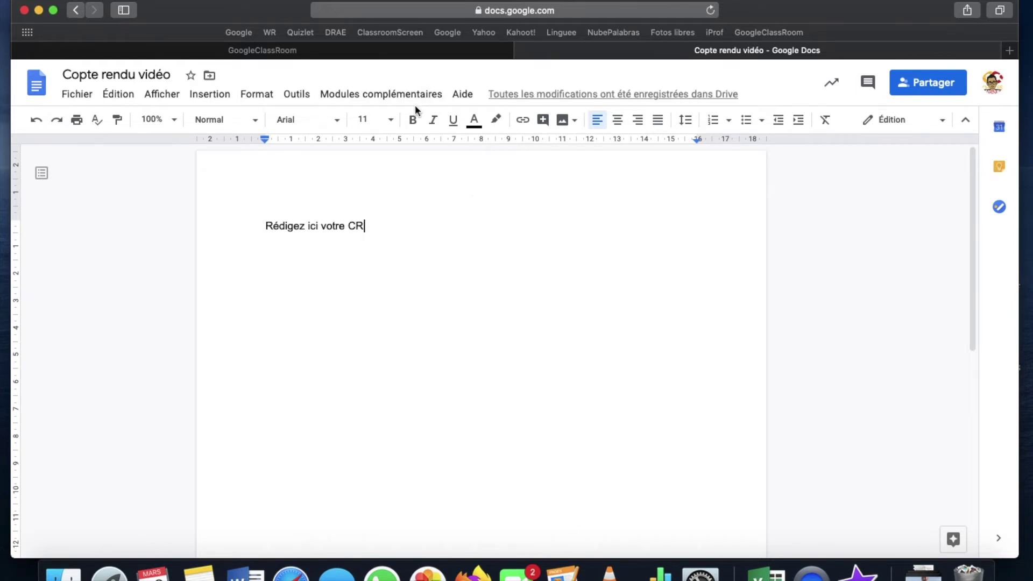
# Correct the document title to 'Compte rendu vidéo'.
pyautogui.click(79, 80)
pyautogui.write('m')
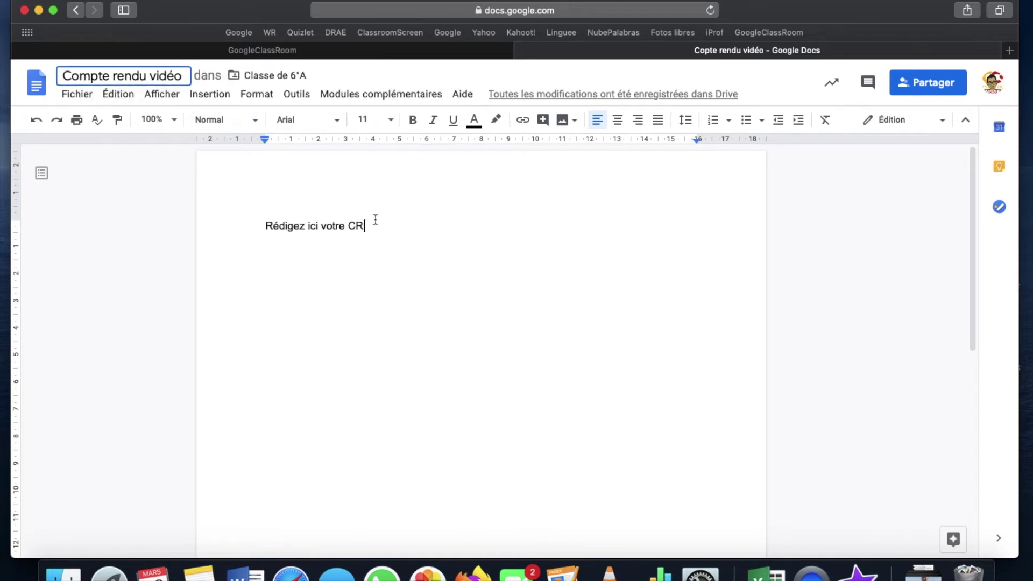
pyautogui.click(445, 216)
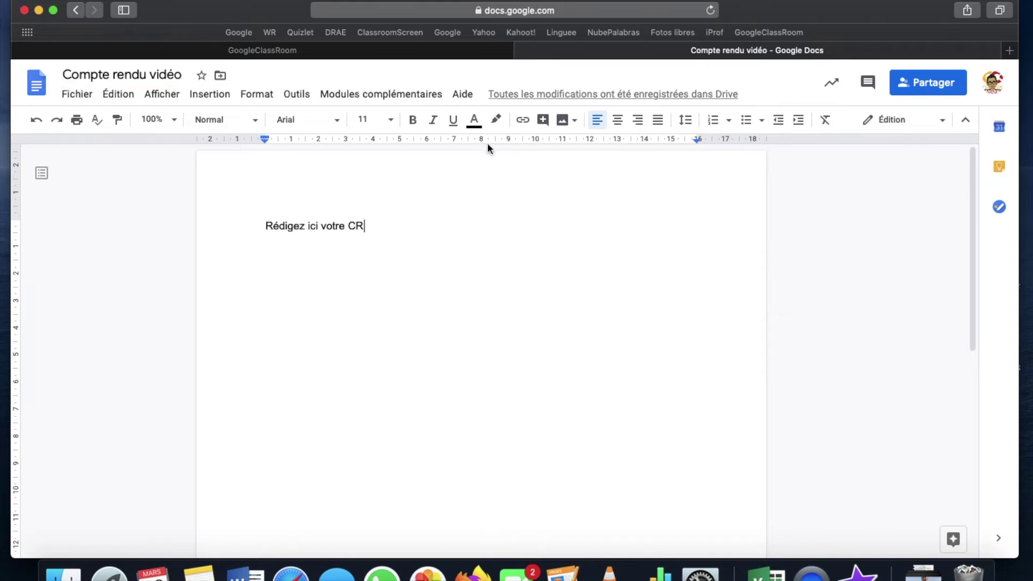
# Close the report document and review the recipients: Classe de 6°A and its students.
pyautogui.click(522, 51)
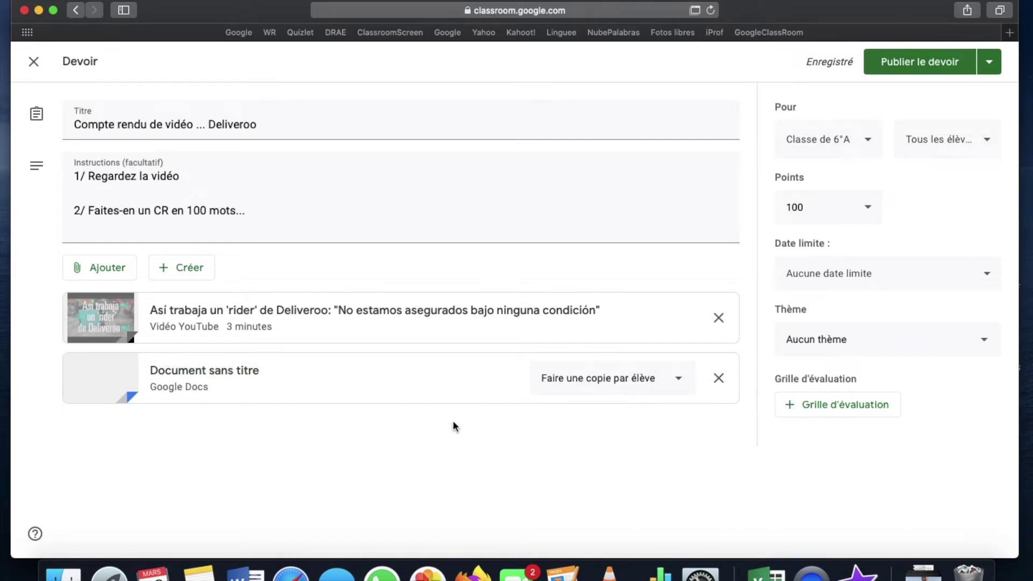
pyautogui.click(856, 156)
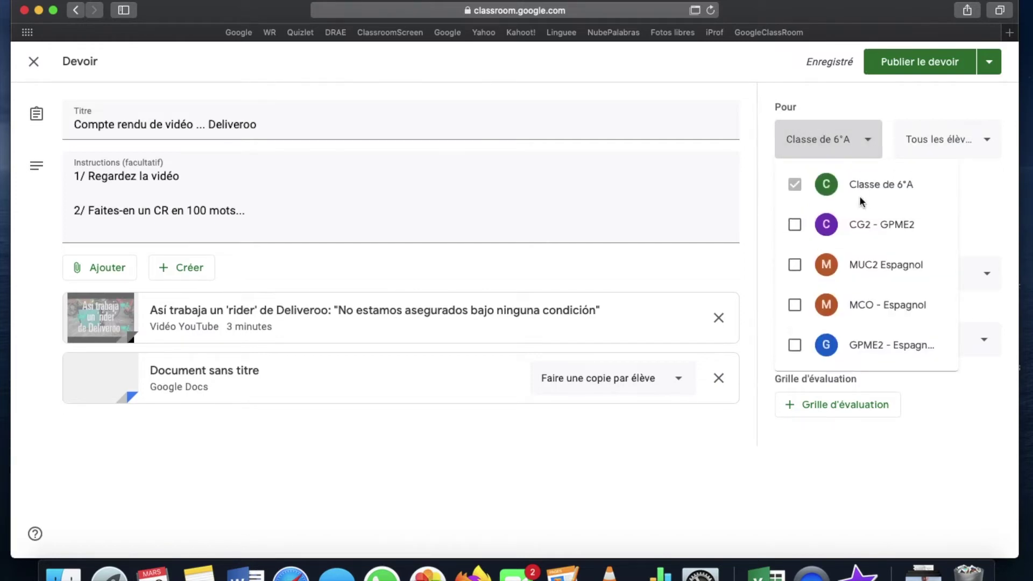
pyautogui.click(862, 141)
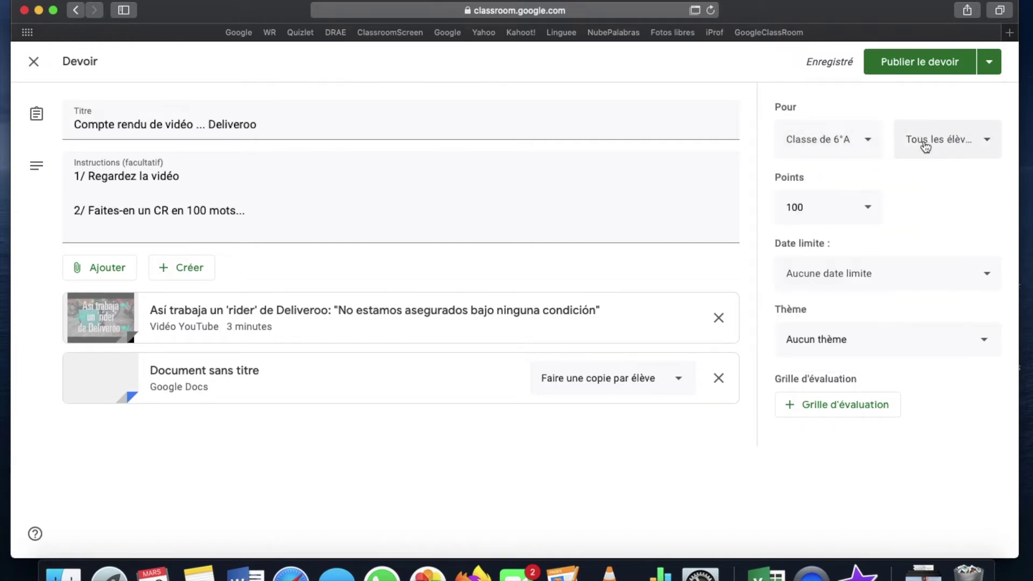
pyautogui.click(940, 141)
pyautogui.click(939, 141)
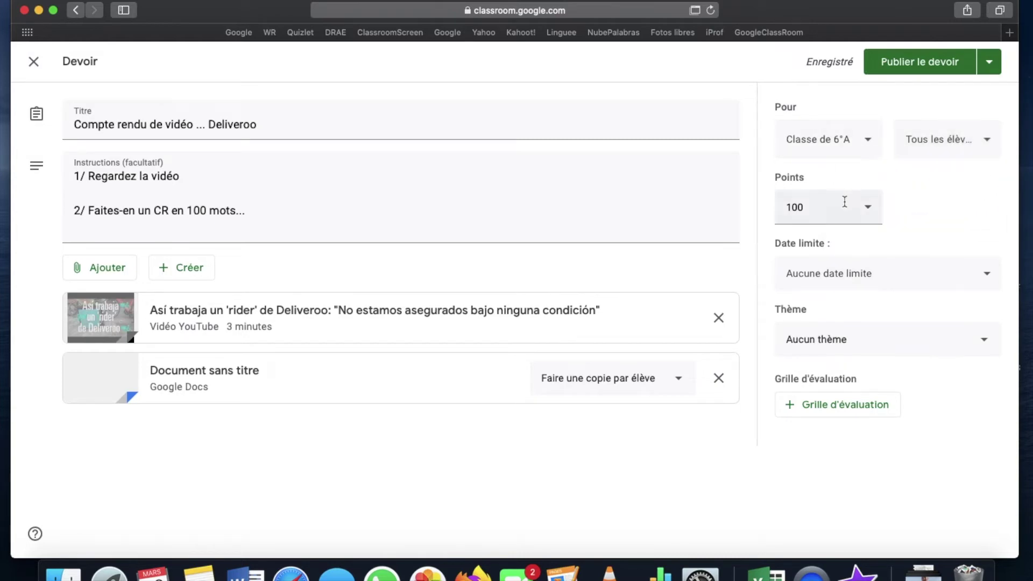
# Keep the assignment at 100 points, check the due date, and publish it.
pyautogui.click(868, 219)
pyautogui.click(868, 218)
pyautogui.click(887, 278)
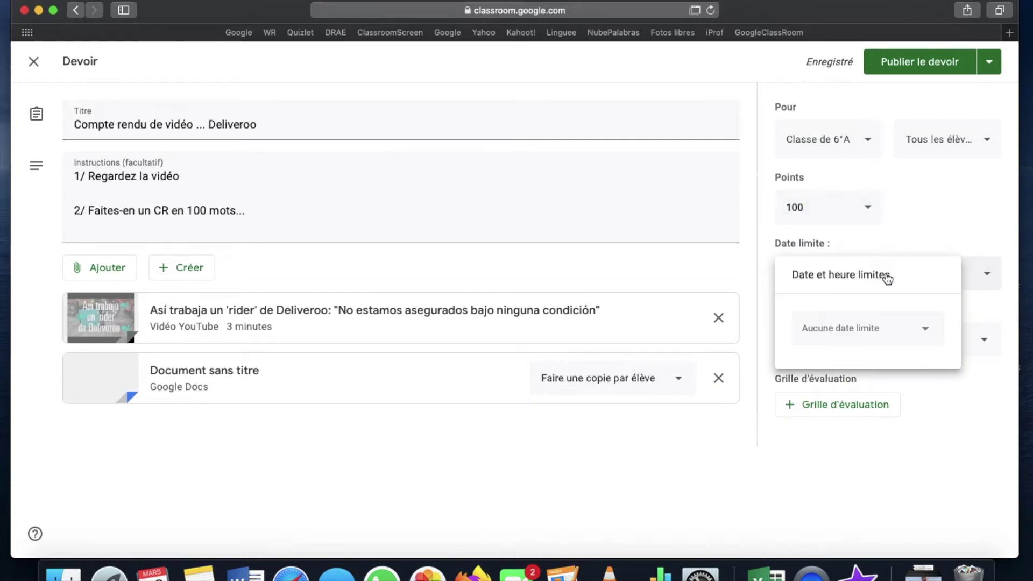
pyautogui.click(964, 243)
pyautogui.click(935, 63)
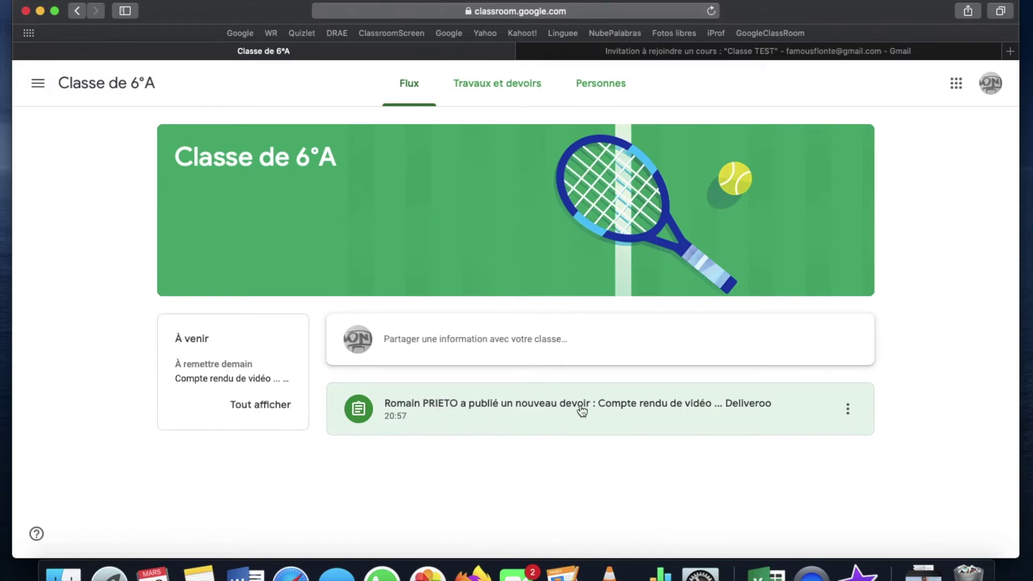
# Open the Deliveroo assignment, play and pause its video, then open the attached Compte rendu vidéo doc.
pyautogui.click(705, 409)
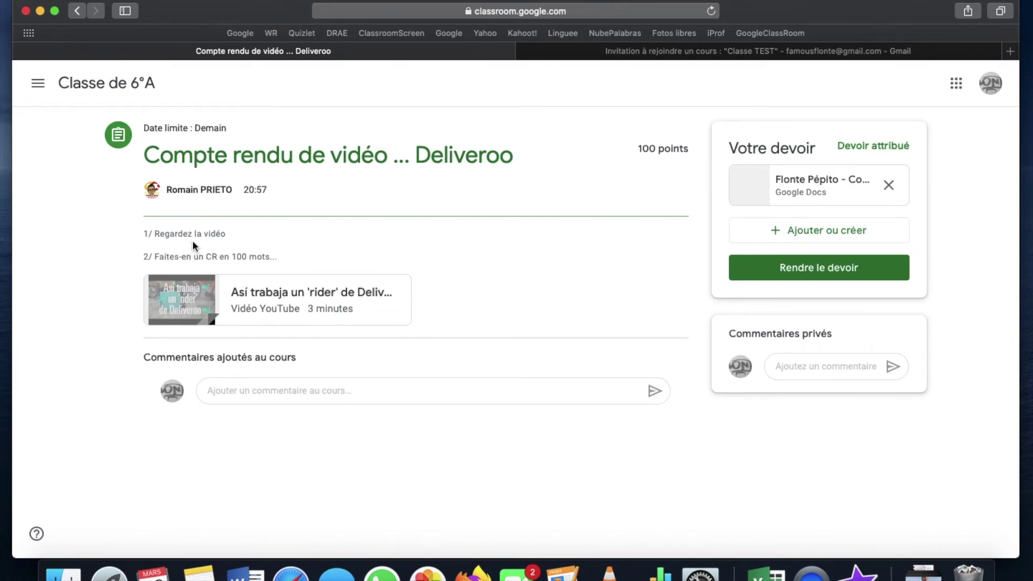
pyautogui.click(256, 295)
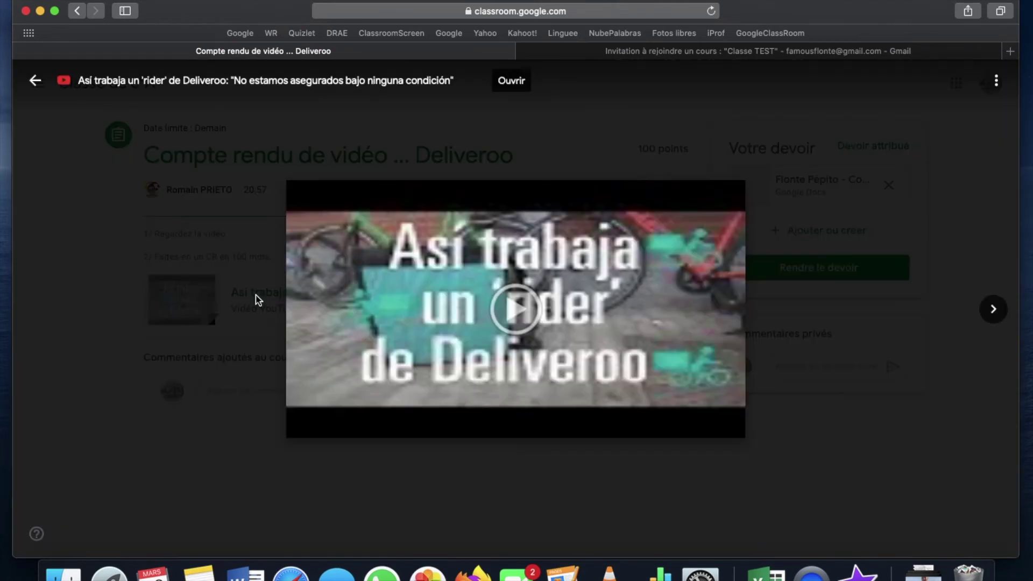
pyautogui.click(311, 426)
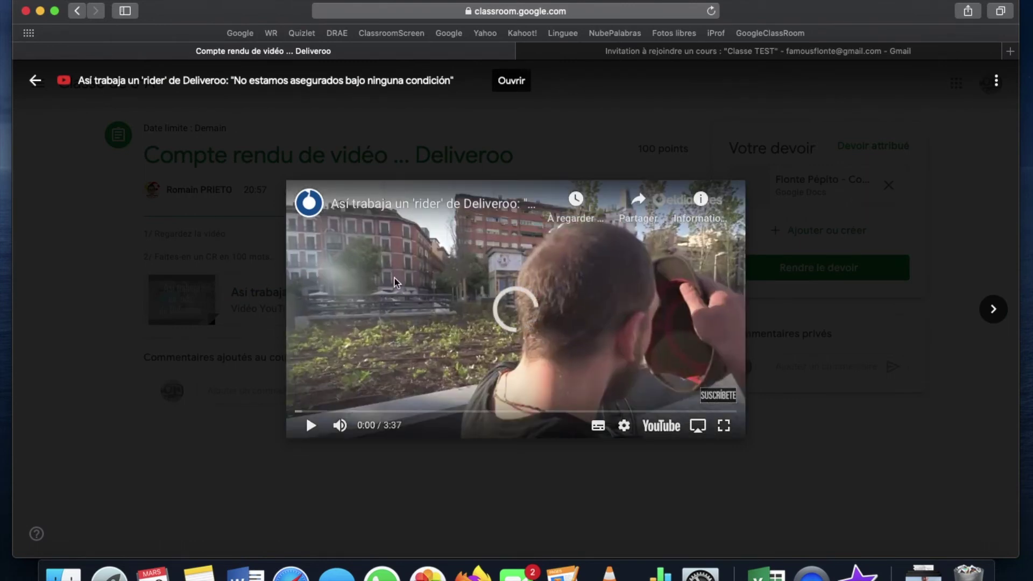
pyautogui.click(34, 86)
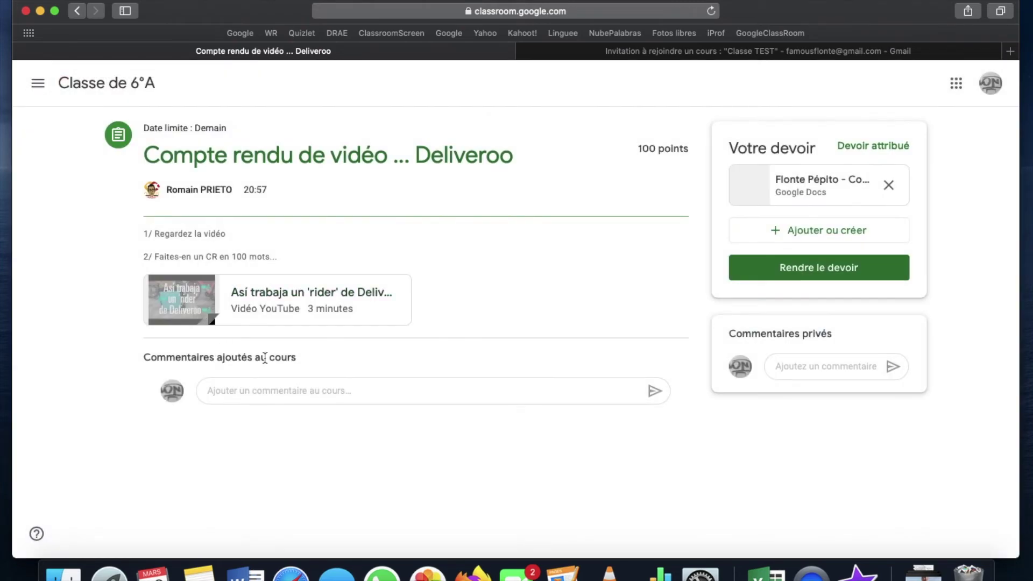
pyautogui.click(265, 390)
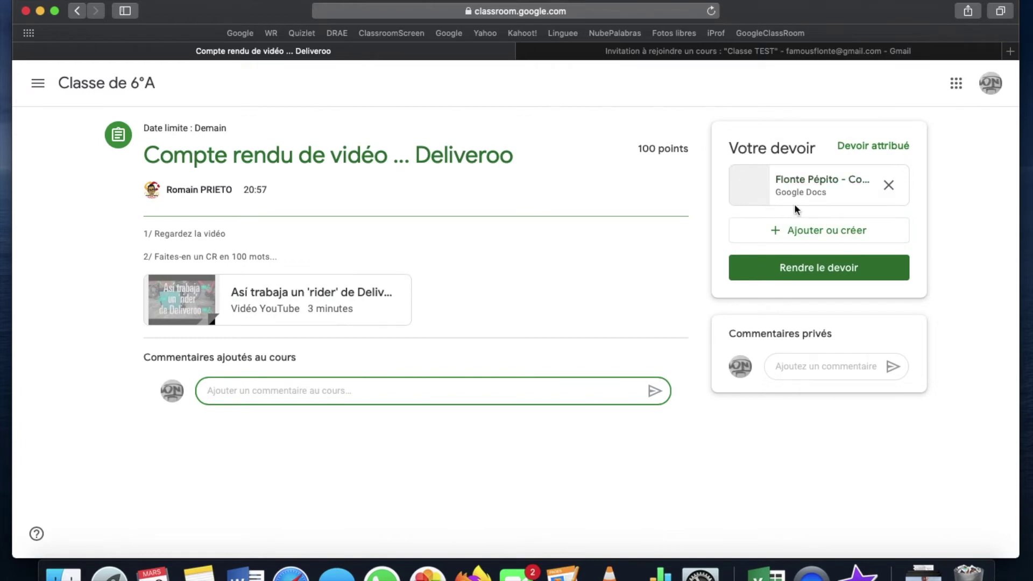
pyautogui.click(816, 188)
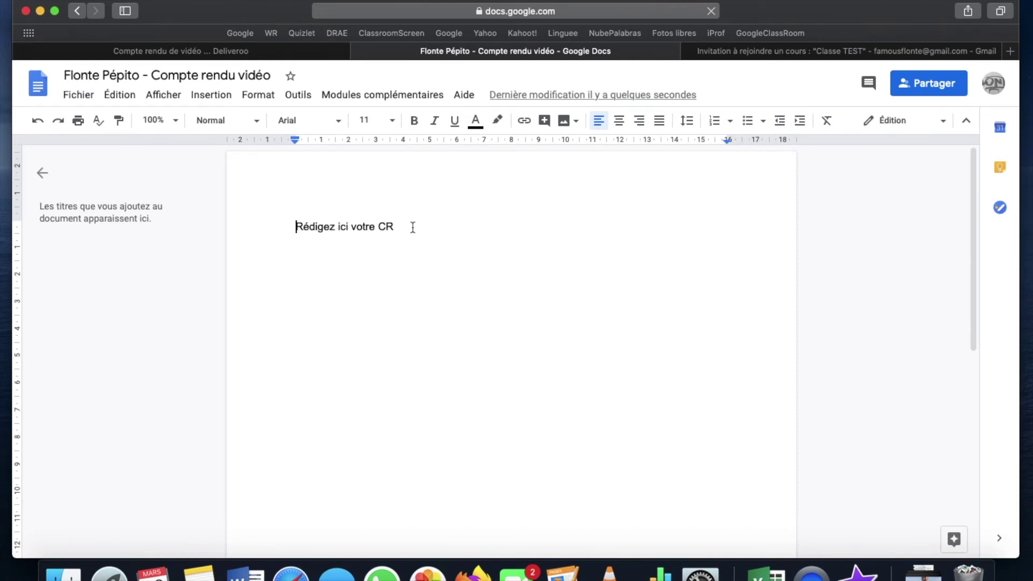
# Below the prompt, type 'Deliveroo es una empresa de reparto a domicilio de comida', then close the doc.
pyautogui.click(413, 227)
pyautogui.press('Return')
pyautogui.press('Return')
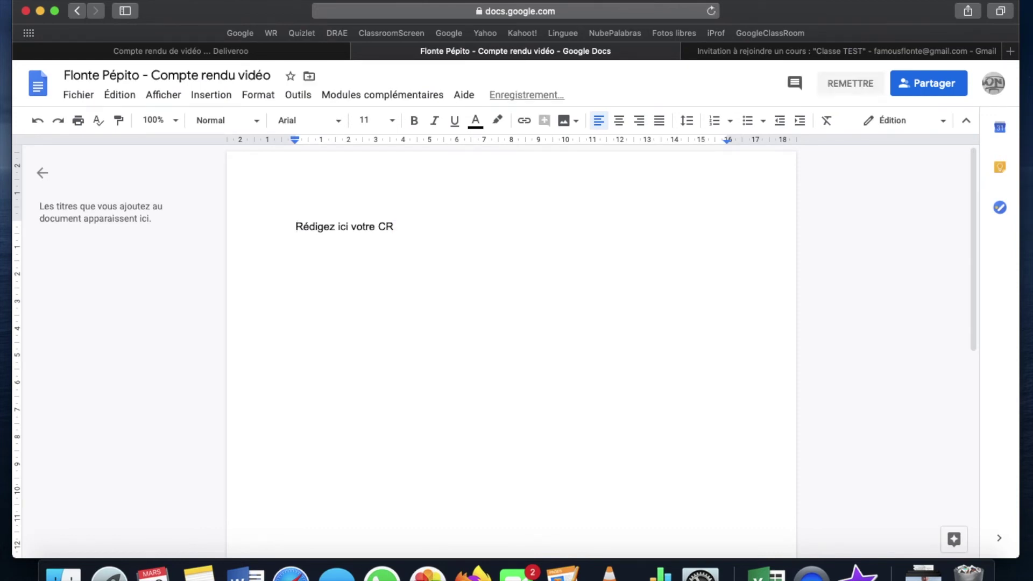
pyautogui.write('Deliveroo ')
pyautogui.write('es una empresa de raprt')
pyautogui.press('BackSpace')
pyautogui.press('BackSpace')
pyautogui.press('BackSpace')
pyautogui.press('BackSpace')
pyautogui.write('epar')
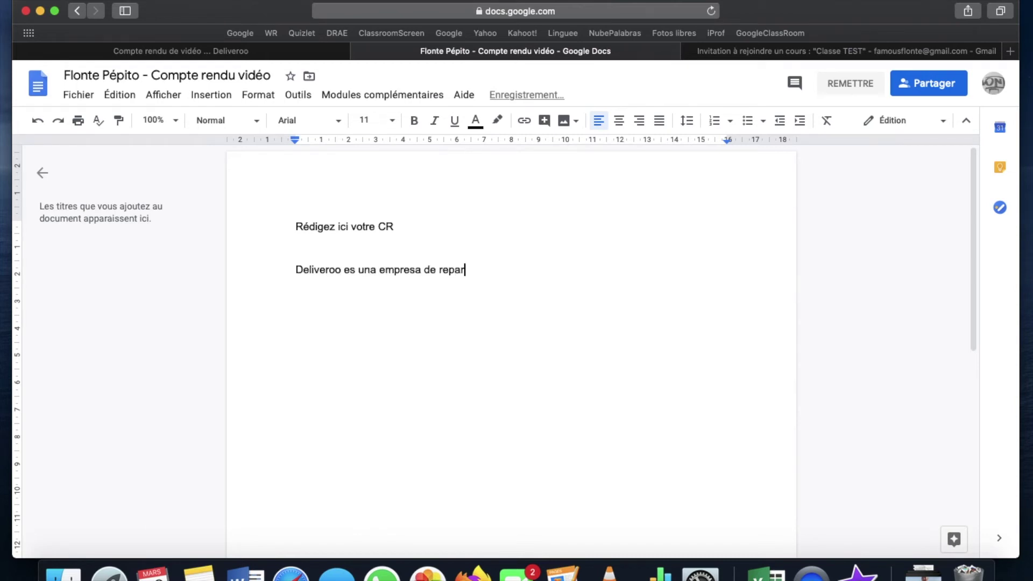
pyautogui.write('to a domicilio de comida iioahezm')
pyautogui.press('Tab')
pyautogui.write('hi')
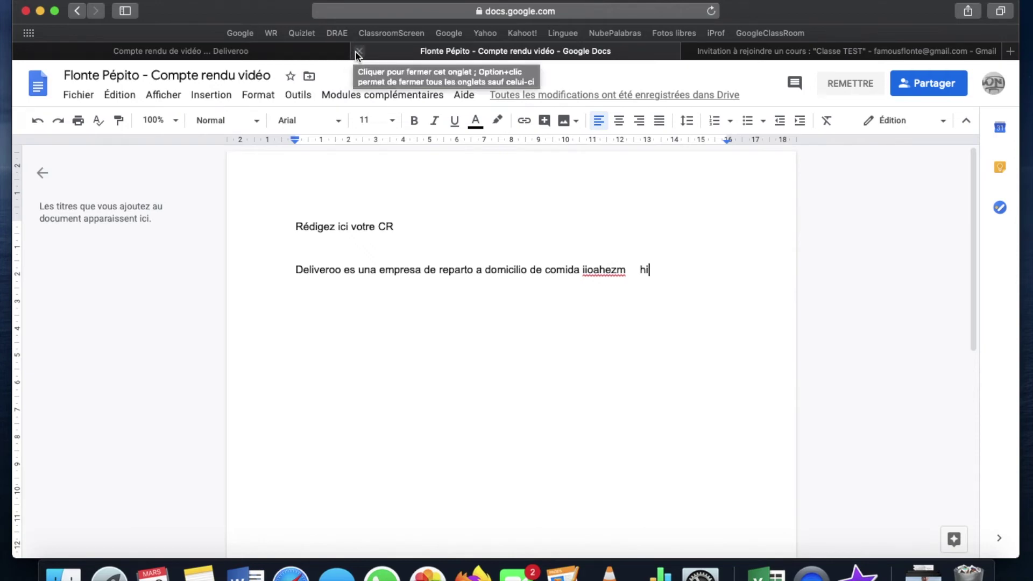
pyautogui.click(358, 52)
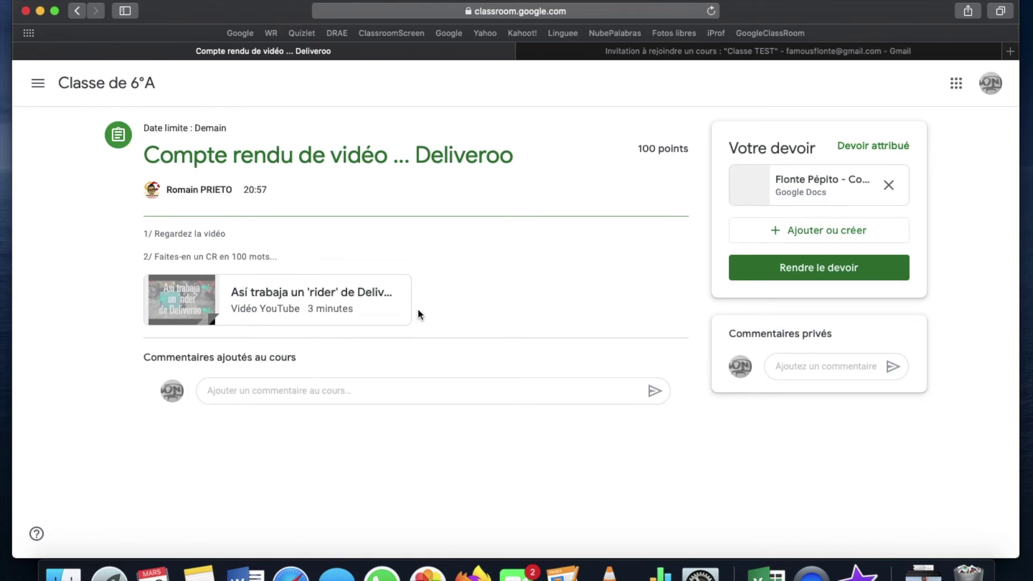
# Append a few more characters to the report, close it, and turn in the Deliveroo assignment.
pyautogui.click(796, 192)
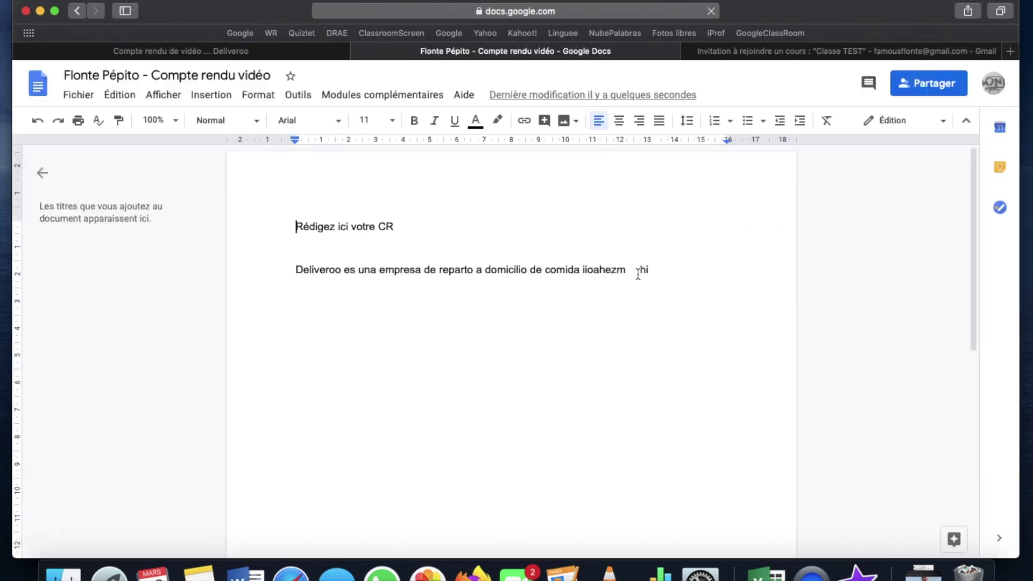
pyautogui.click(681, 272)
pyautogui.write('hhjgkgegh')
pyautogui.press('Tab')
pyautogui.press('super+w')
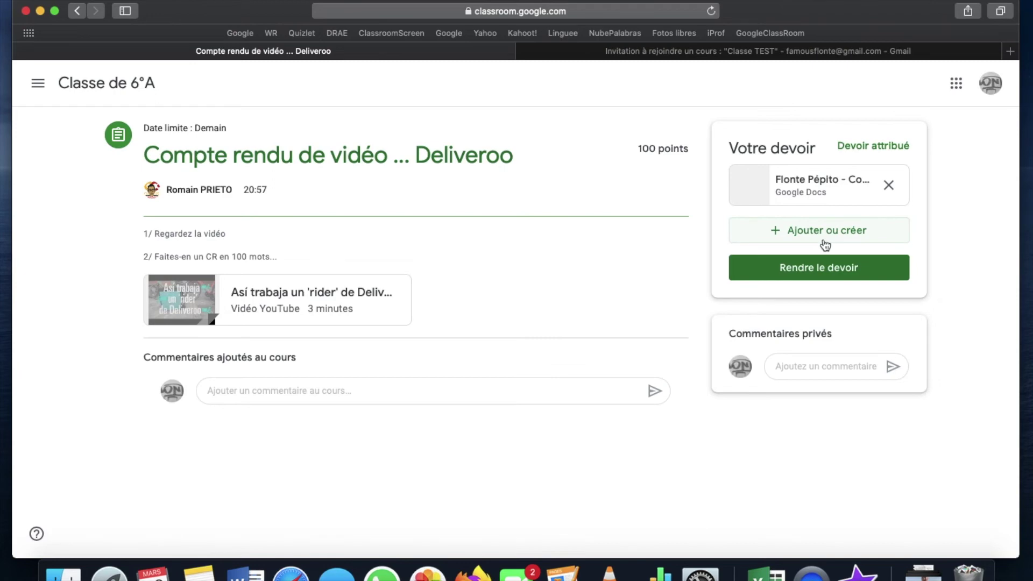
pyautogui.click(819, 269)
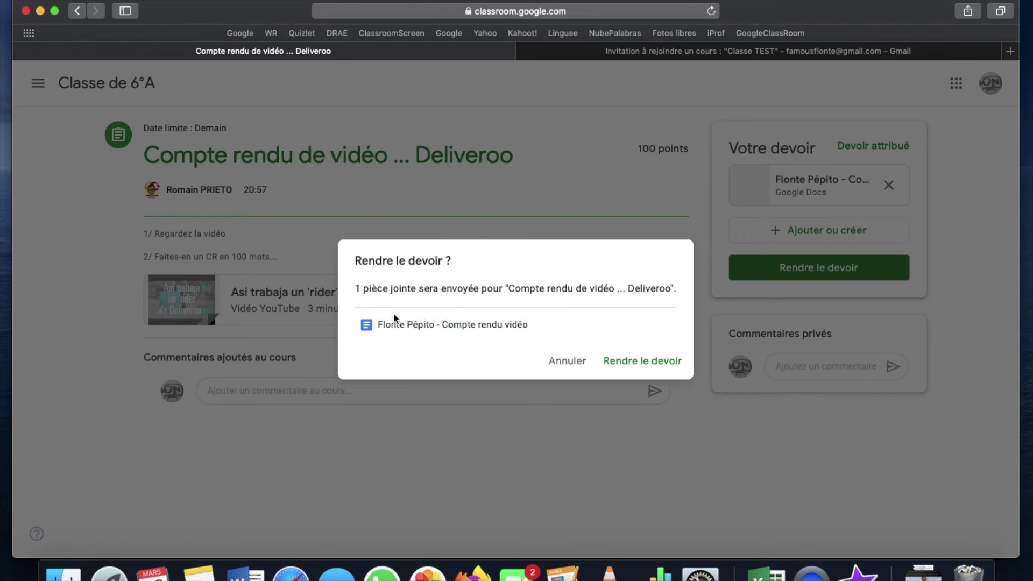
pyautogui.click(652, 362)
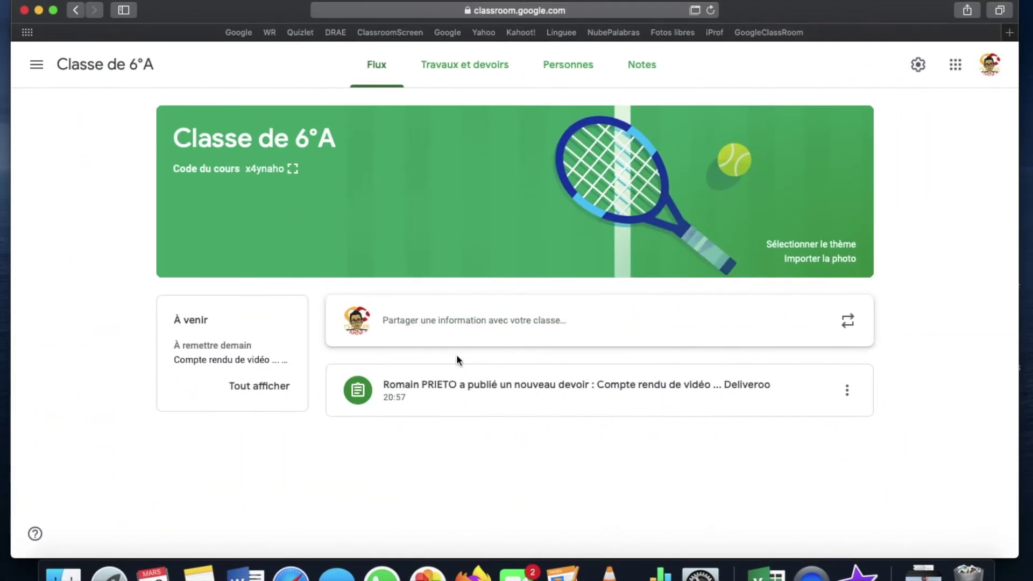
# Open the Deliveroo assignment post and the student's submitted report under Devoirs des élèves.
pyautogui.click(450, 390)
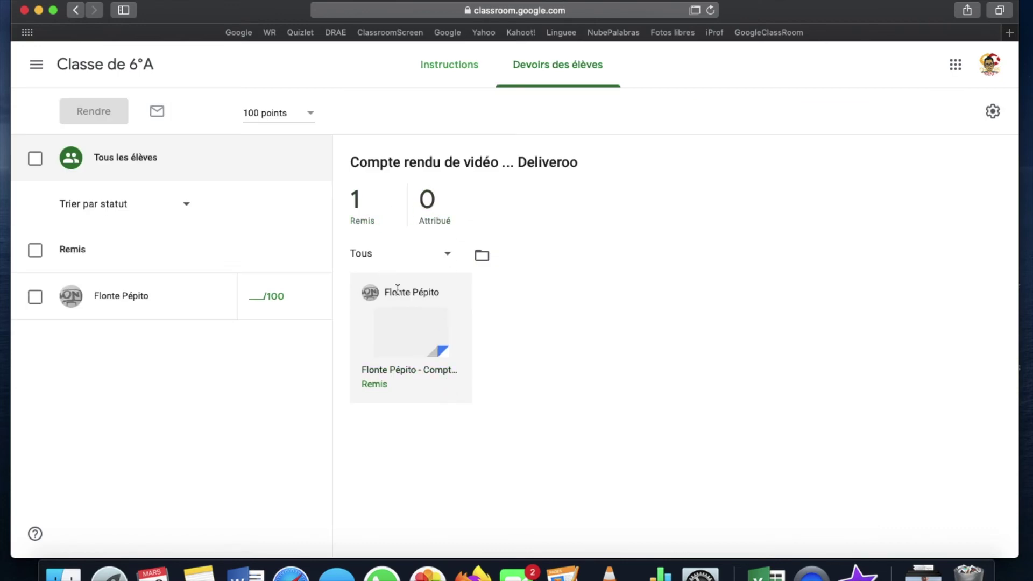
pyautogui.click(397, 343)
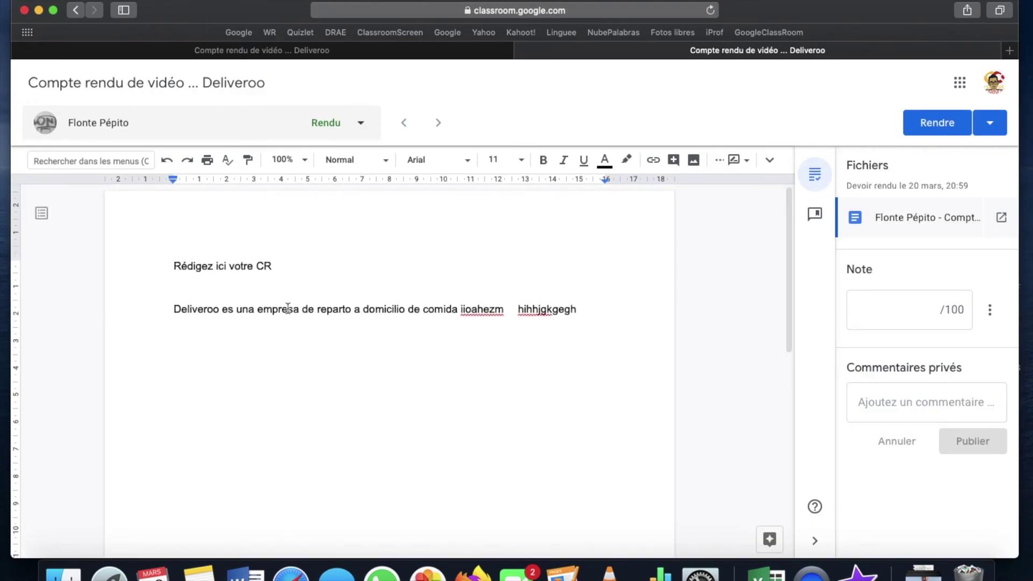
# Suggest deleting the nonsense text after 'comida' in the student's report.
pyautogui.moveTo(579, 312); pyautogui.dragTo(459, 304)
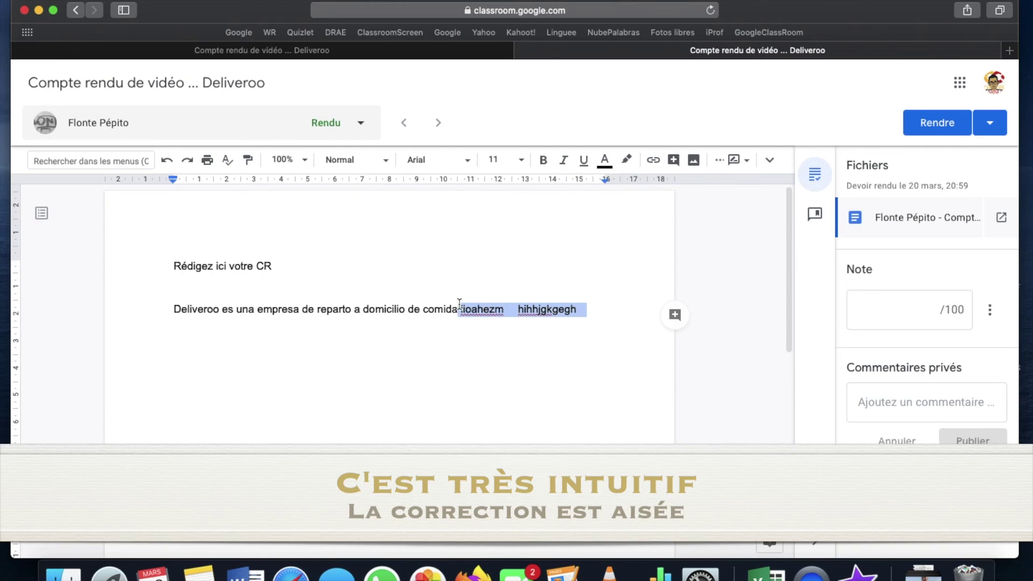
pyautogui.press('BackSpace')
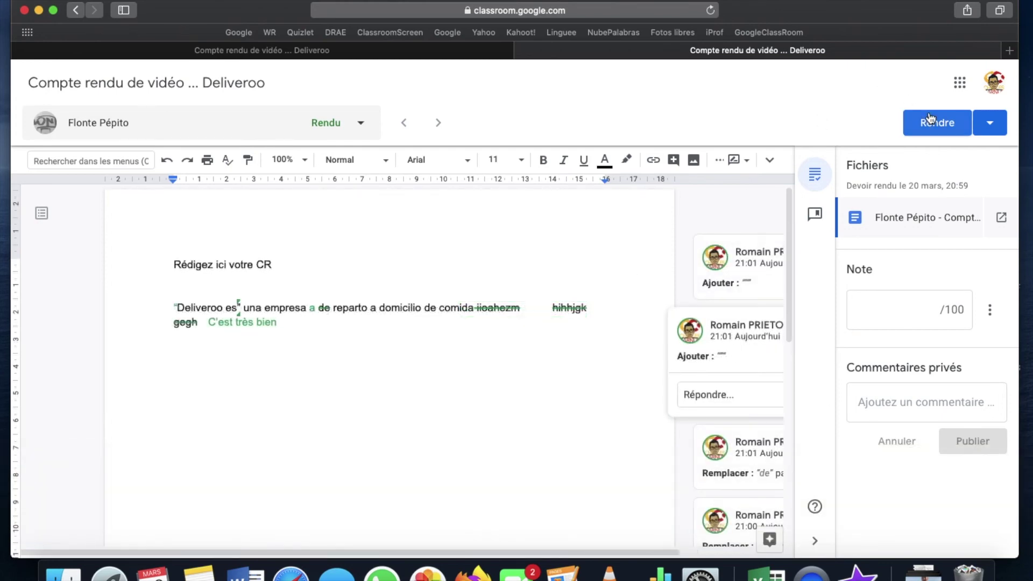
pyautogui.click(931, 118)
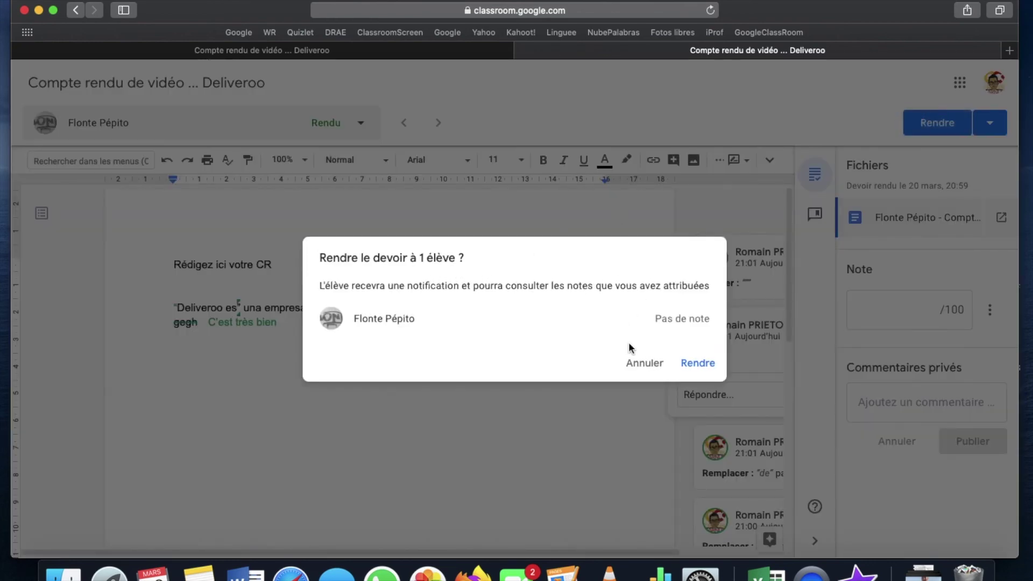
pyautogui.click(653, 364)
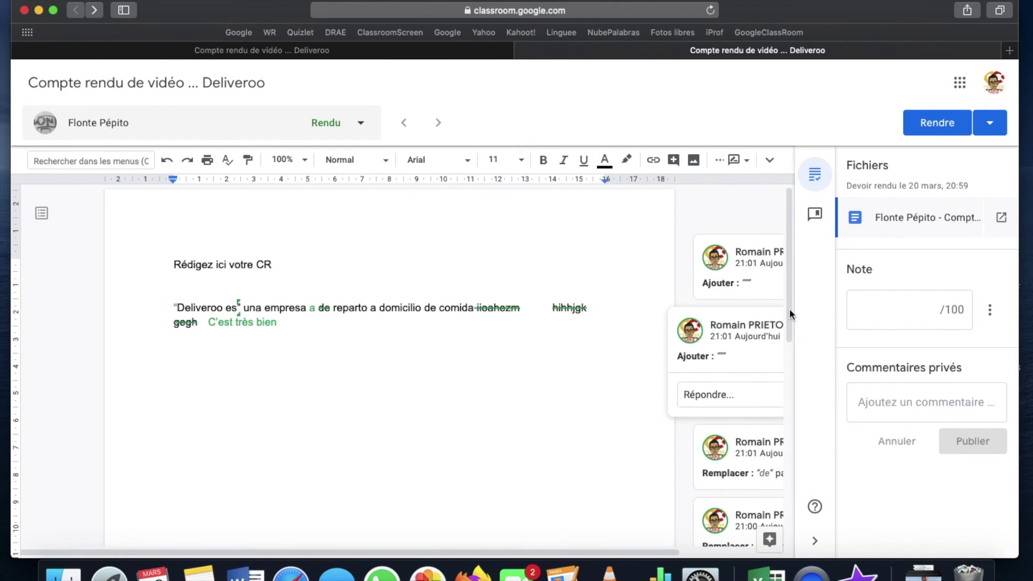
# Grade the report 80/100 and return it to the student.
pyautogui.click(902, 314)
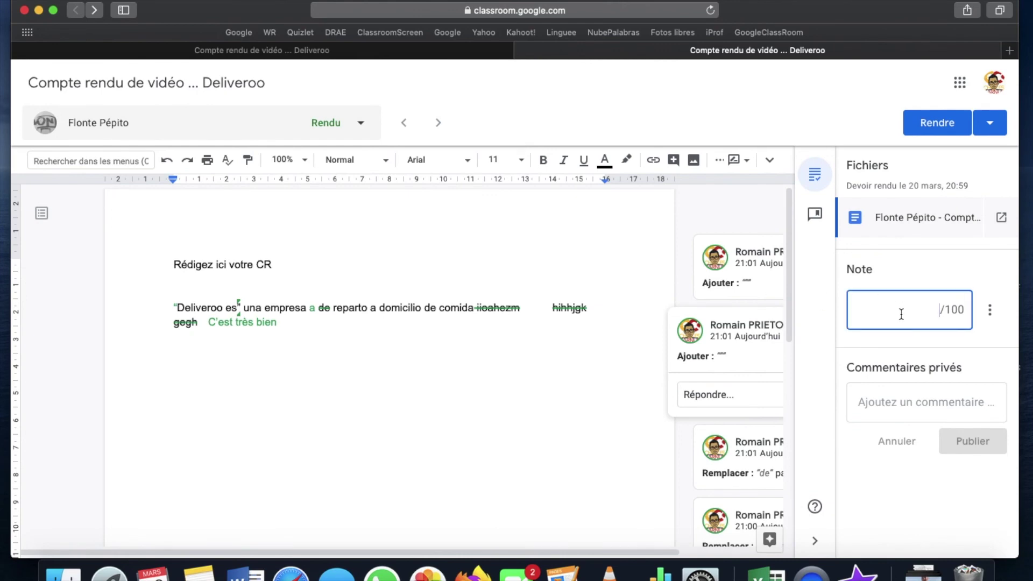
pyautogui.write('80')
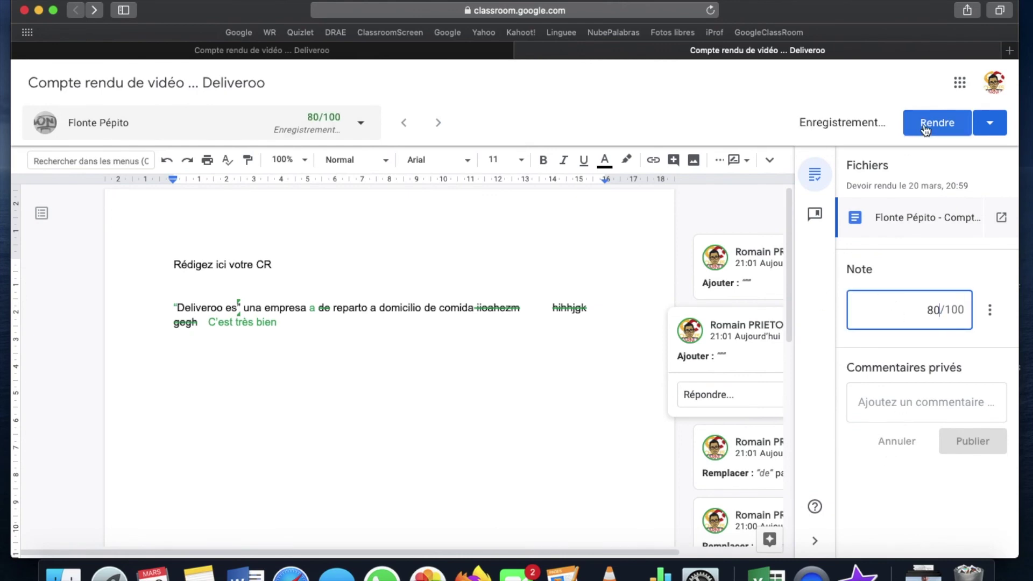
pyautogui.click(930, 123)
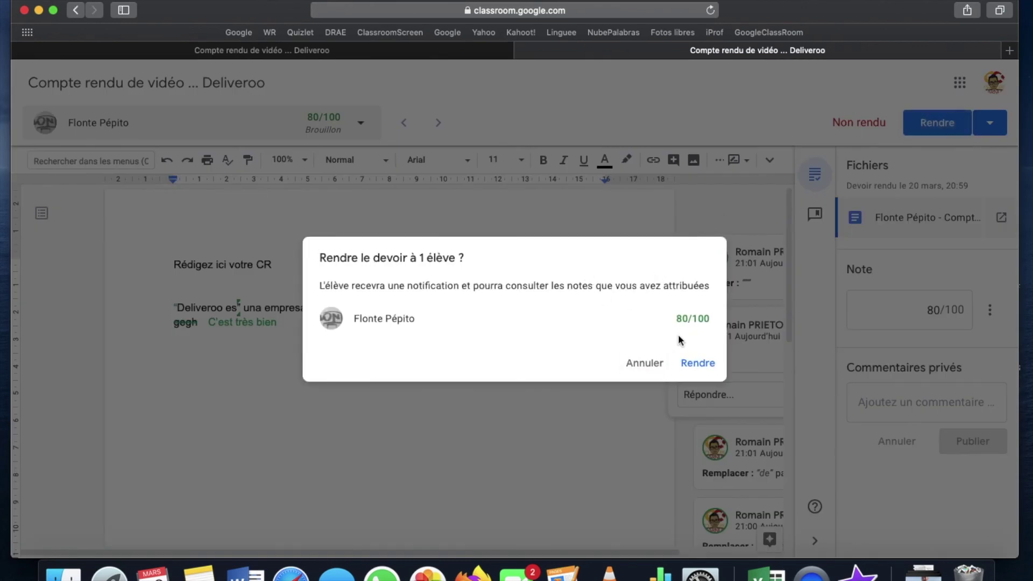
pyautogui.click(699, 363)
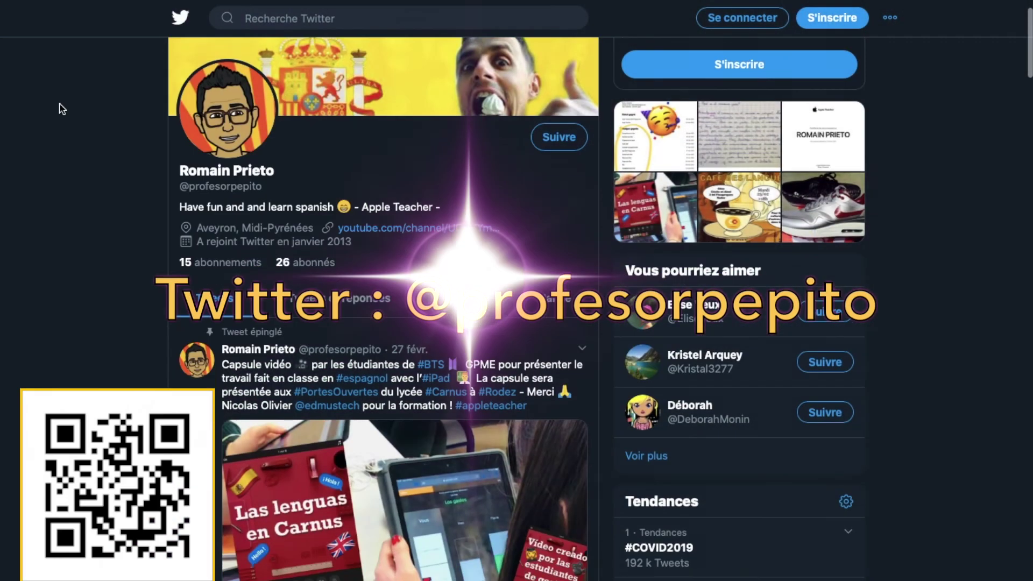
pyautogui.scroll(-15, 59, 108)
pyautogui.scroll(-13, 60, 107)
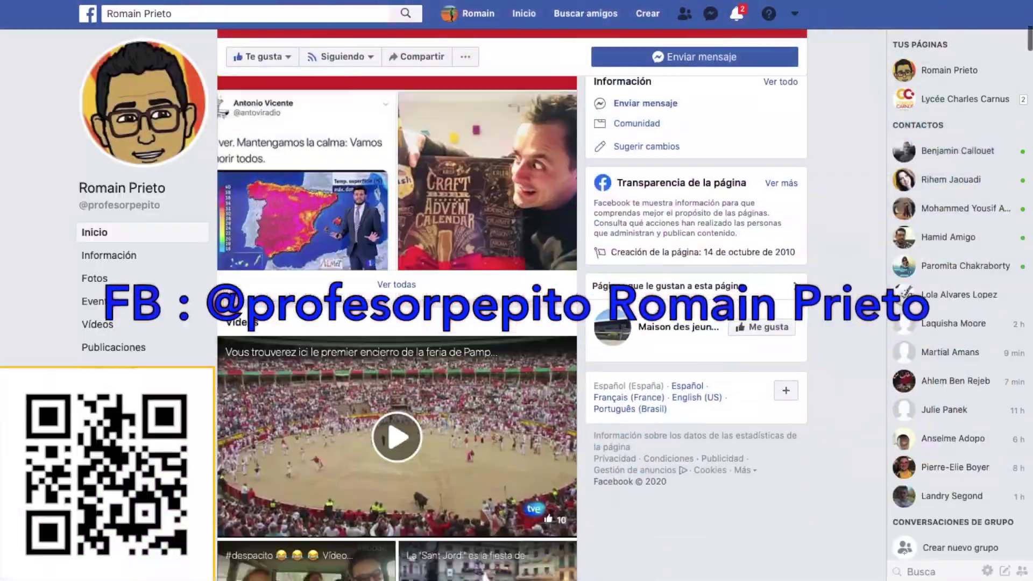
pyautogui.scroll(-15, 43, 401)
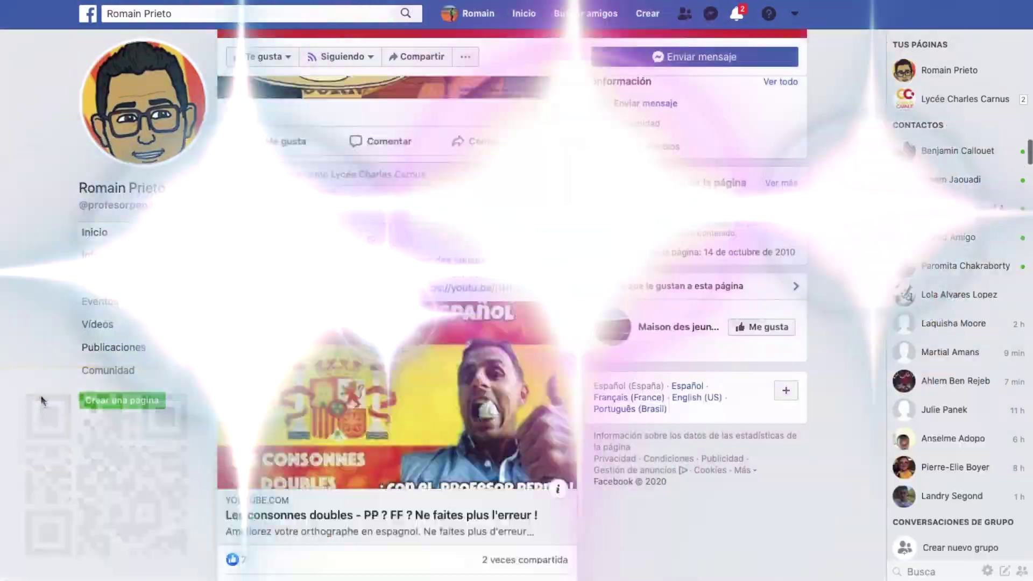